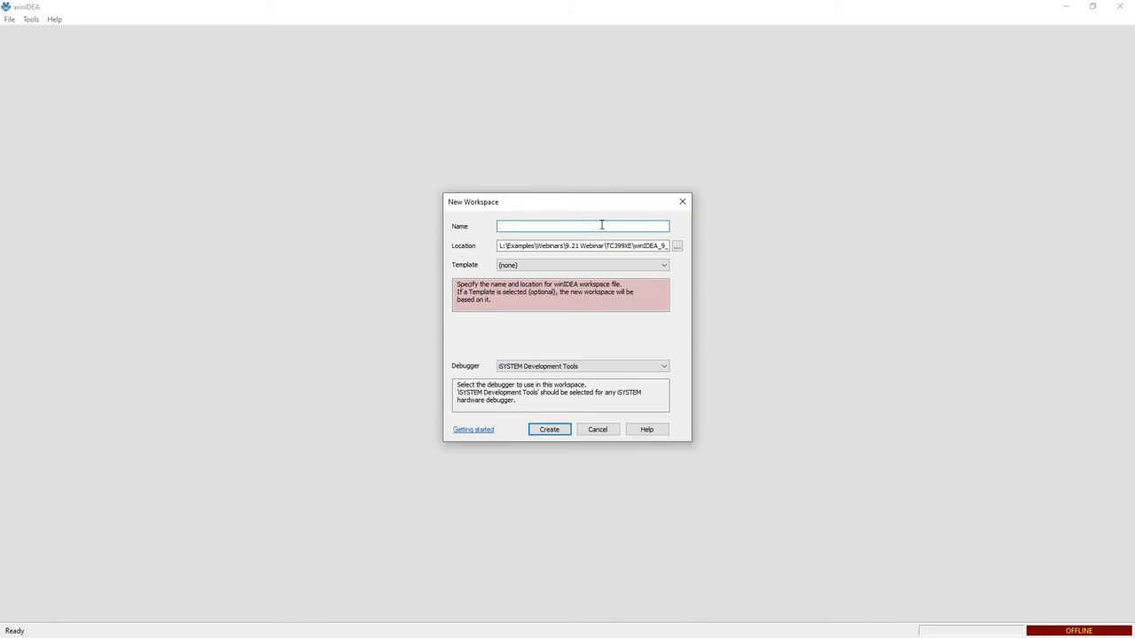
Create a new workspace named TC399_SMP and select the iC5700 USB BlueBox as the debugger hardware.
{"action": "type", "text": "TC399_SMP"}
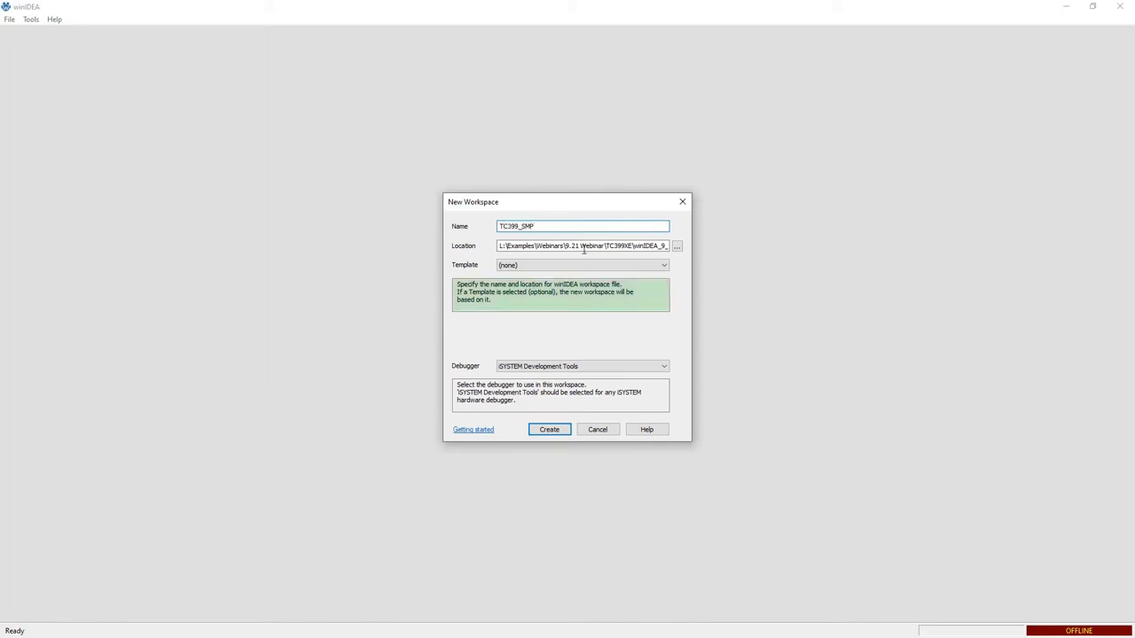
{"action": "left_click", "coordinate": [553, 430]}
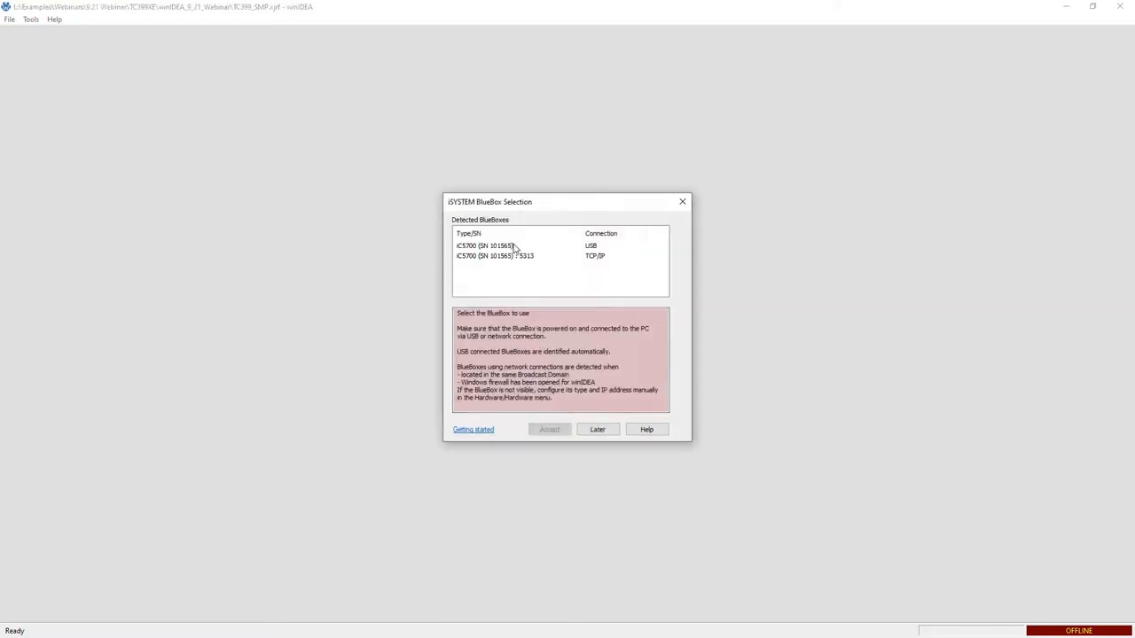
{"action": "left_click", "coordinate": [514, 248]}
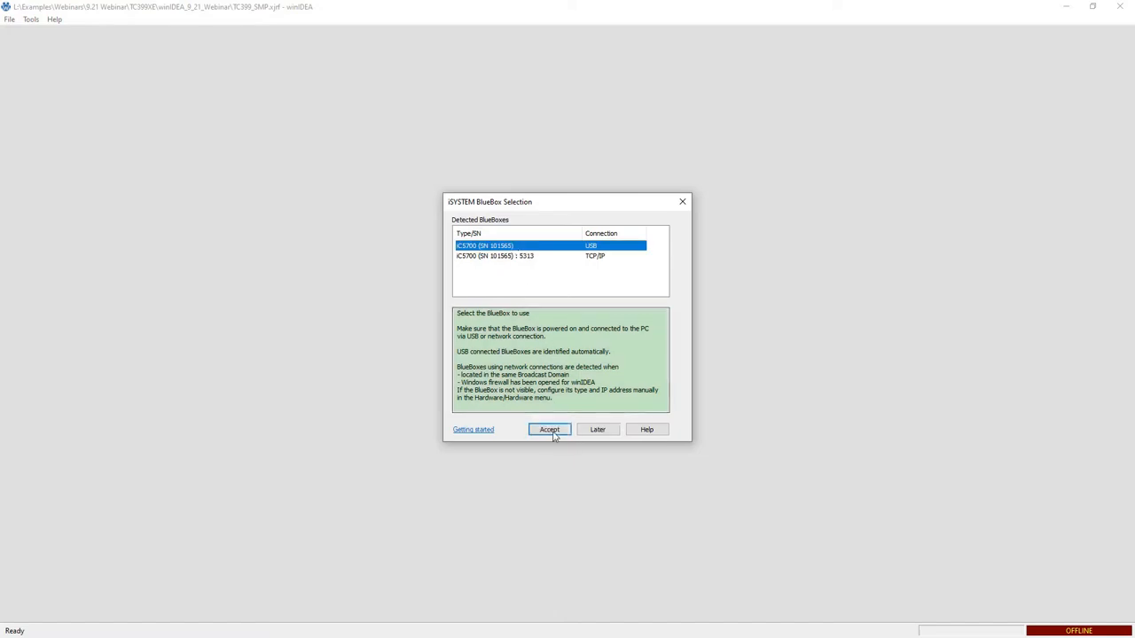
{"action": "left_click", "coordinate": [550, 431]}
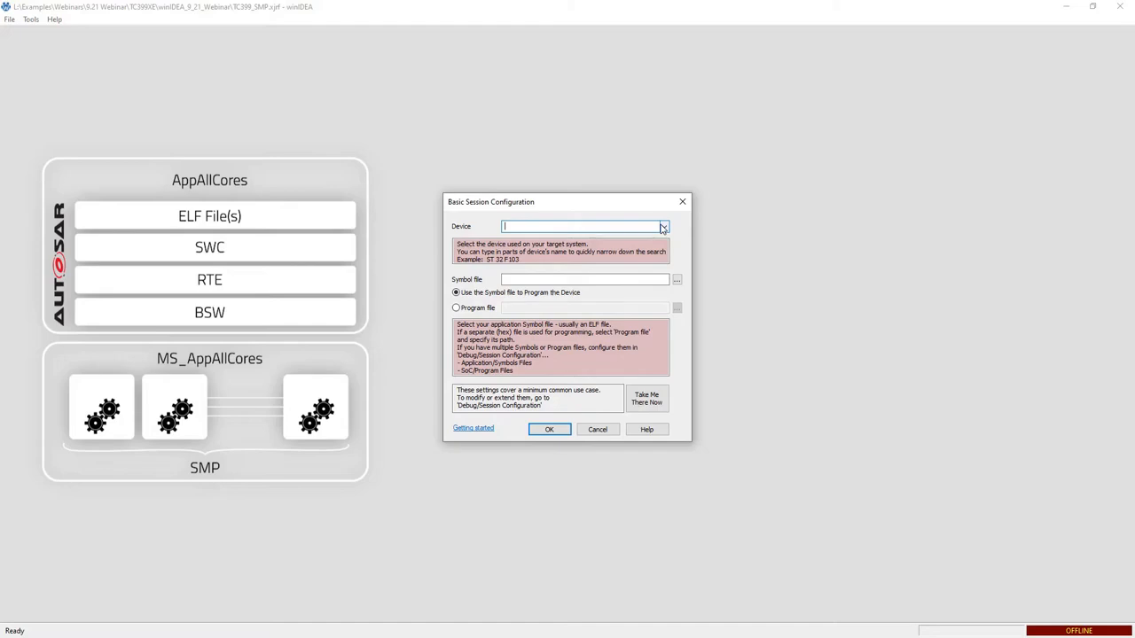
Set the session's target device to TC399XE.
{"action": "left_click", "coordinate": [663, 228]}
{"action": "type", "text": "T"}
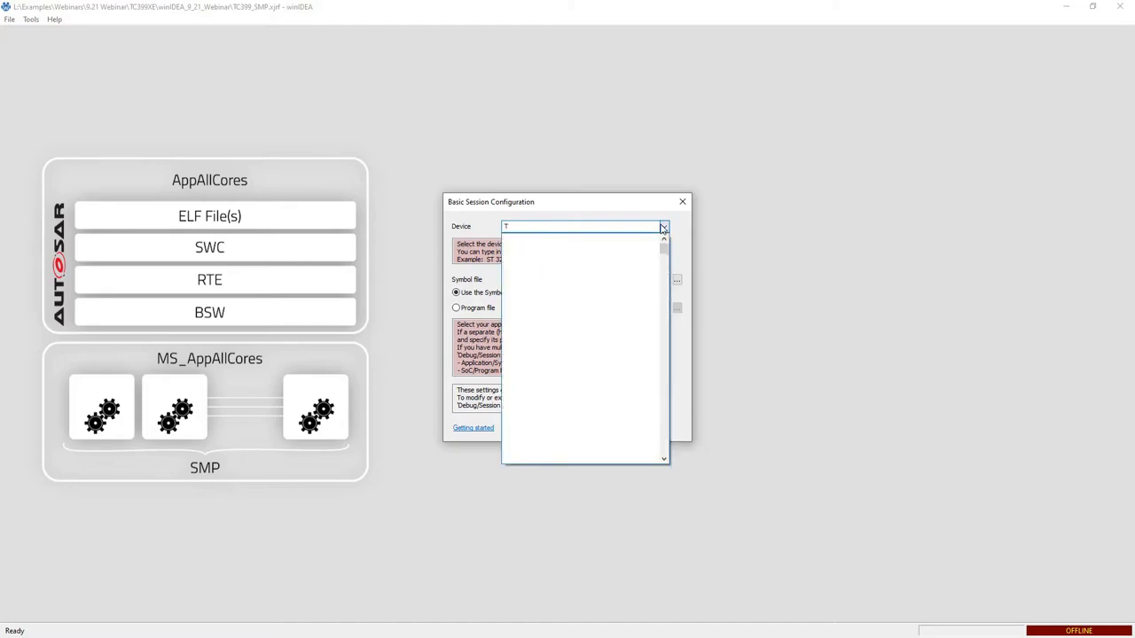
{"action": "type", "text": "C399"}
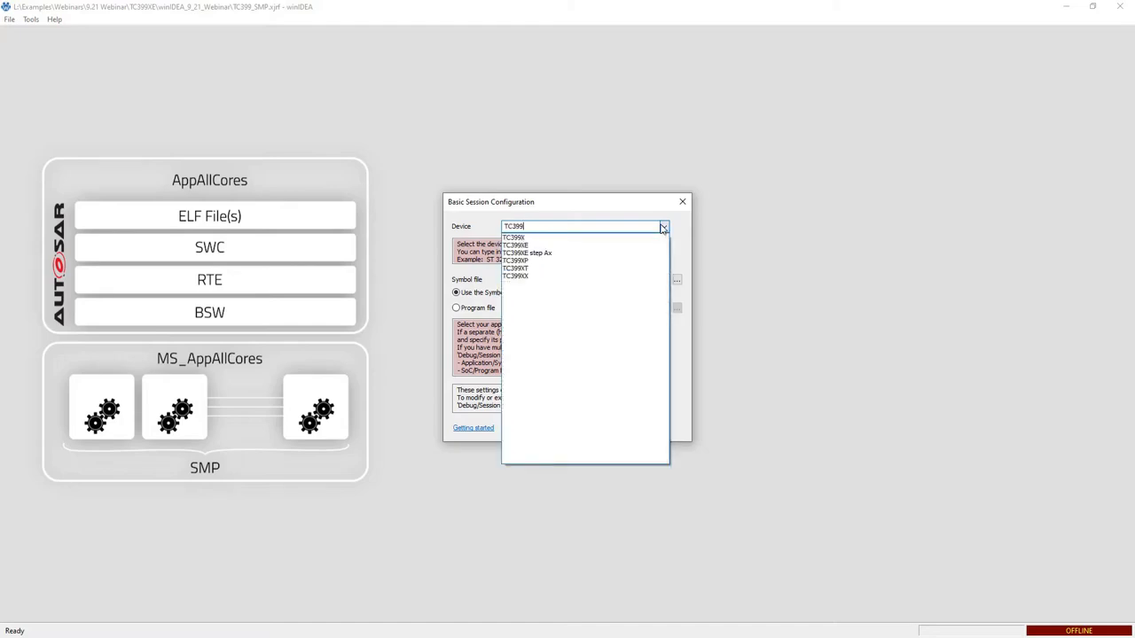
{"action": "left_click", "coordinate": [526, 246]}
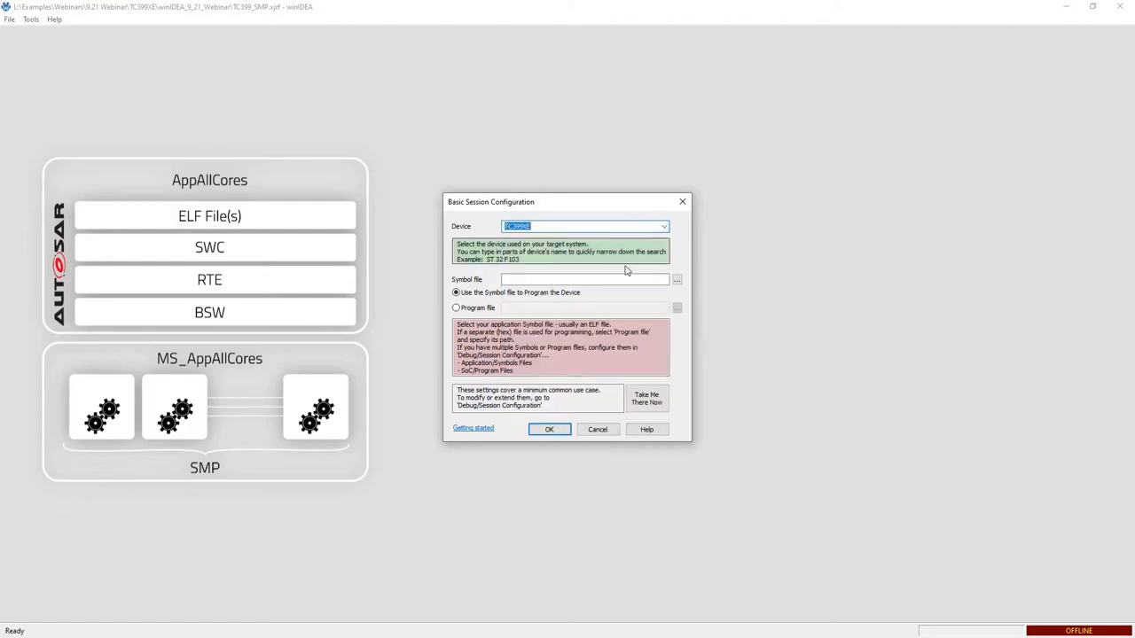
Set the symbol file to TestSuit.elf from the Appl folder.
{"action": "left_click", "coordinate": [677, 282]}
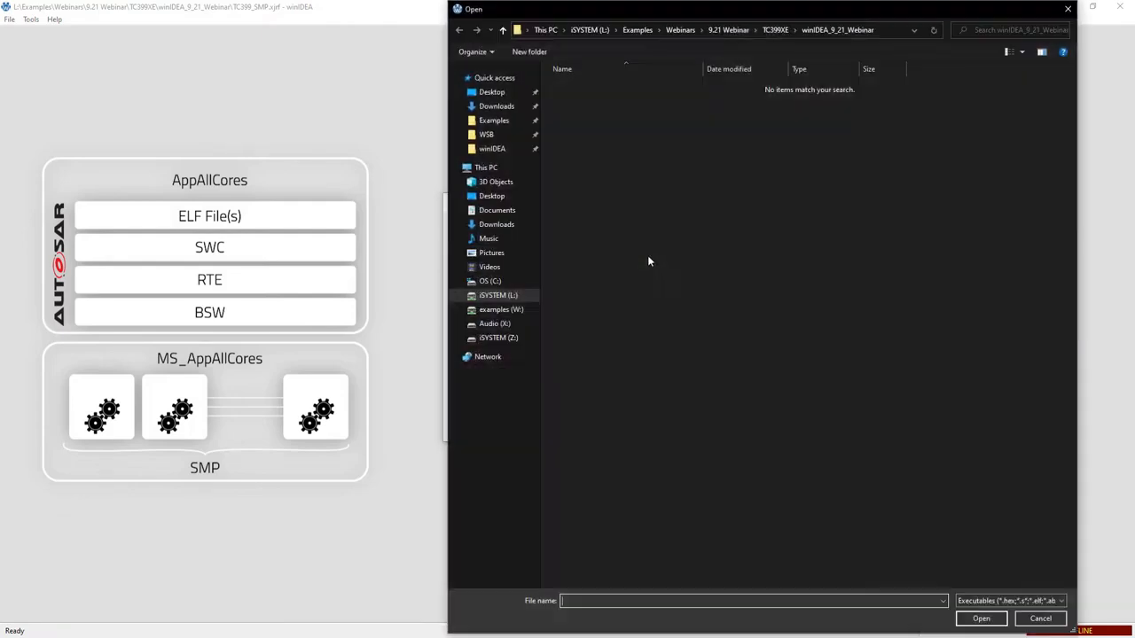
{"action": "left_click", "coordinate": [781, 31]}
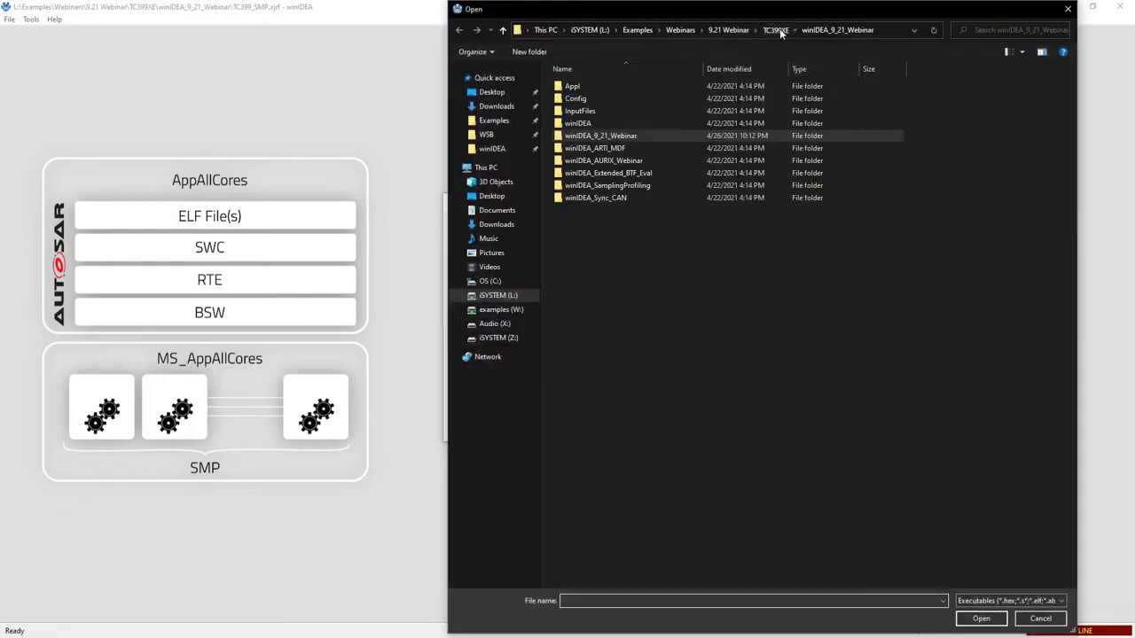
{"action": "left_click", "coordinate": [562, 86]}
{"action": "double_click", "coordinate": [562, 86]}
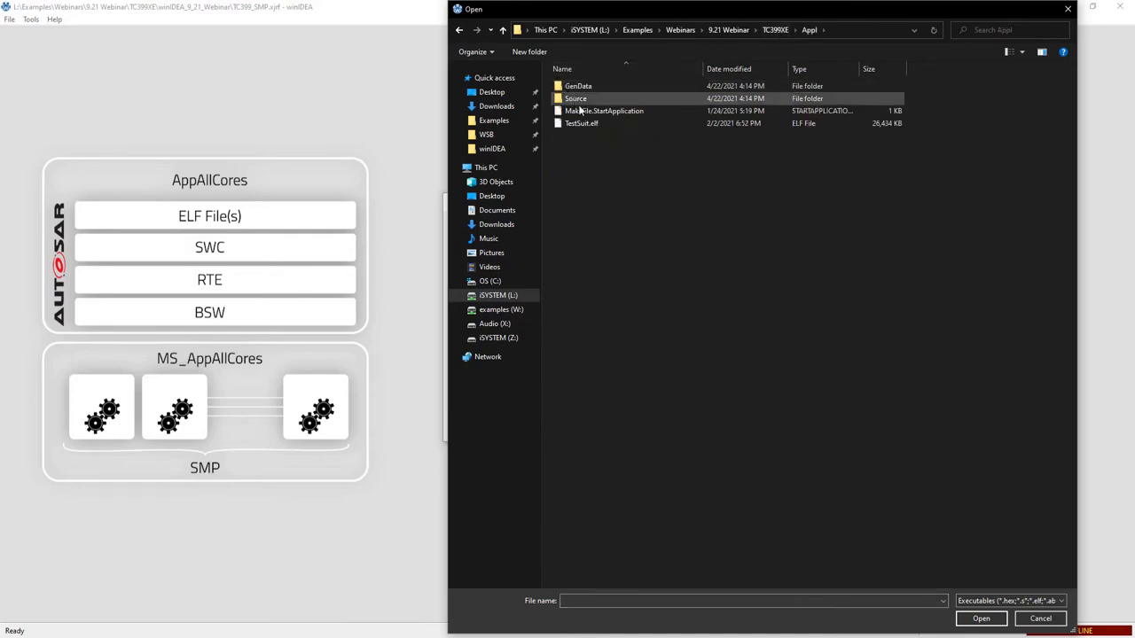
{"action": "left_click", "coordinate": [586, 124]}
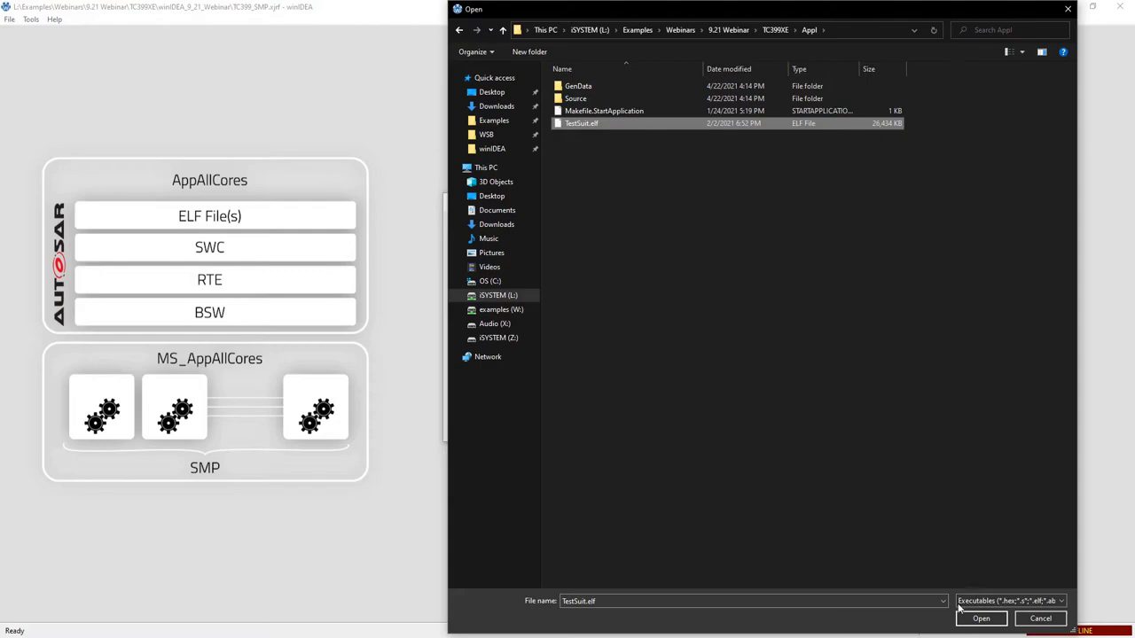
{"action": "left_click", "coordinate": [981, 618]}
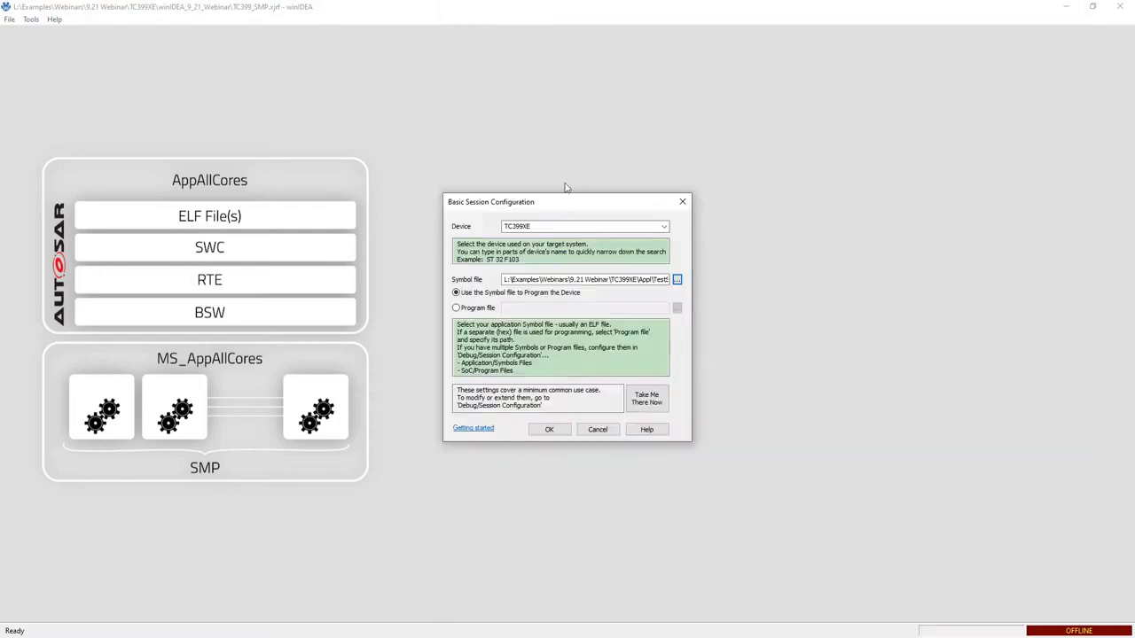
Open the full session configuration and rename the application to AppAllCores.
{"action": "left_click", "coordinate": [647, 401]}
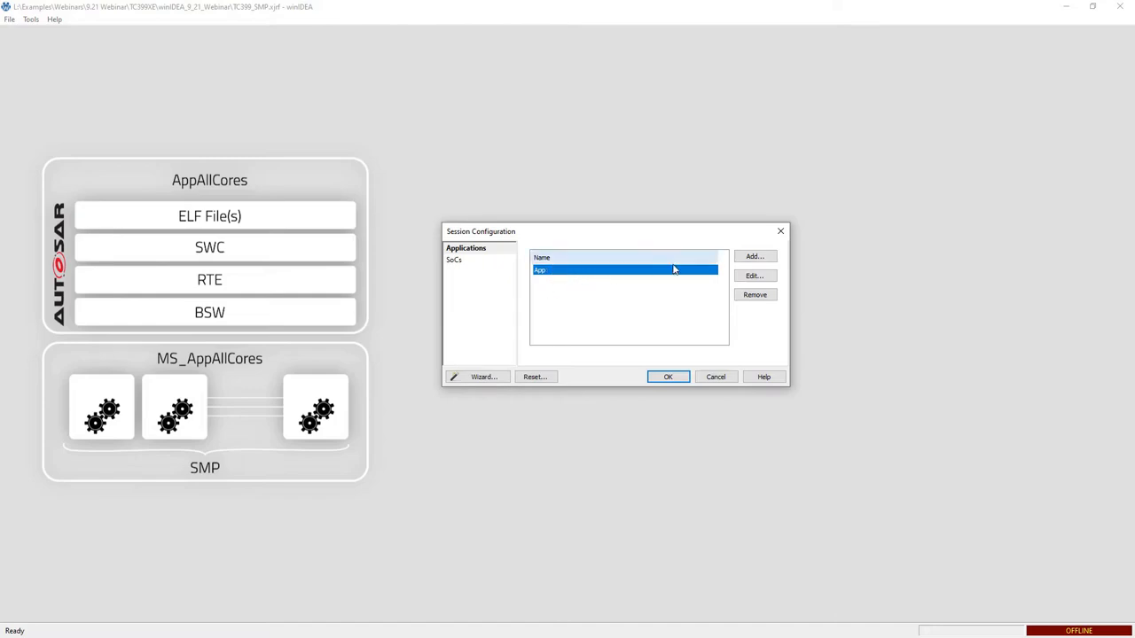
{"action": "left_click", "coordinate": [753, 276]}
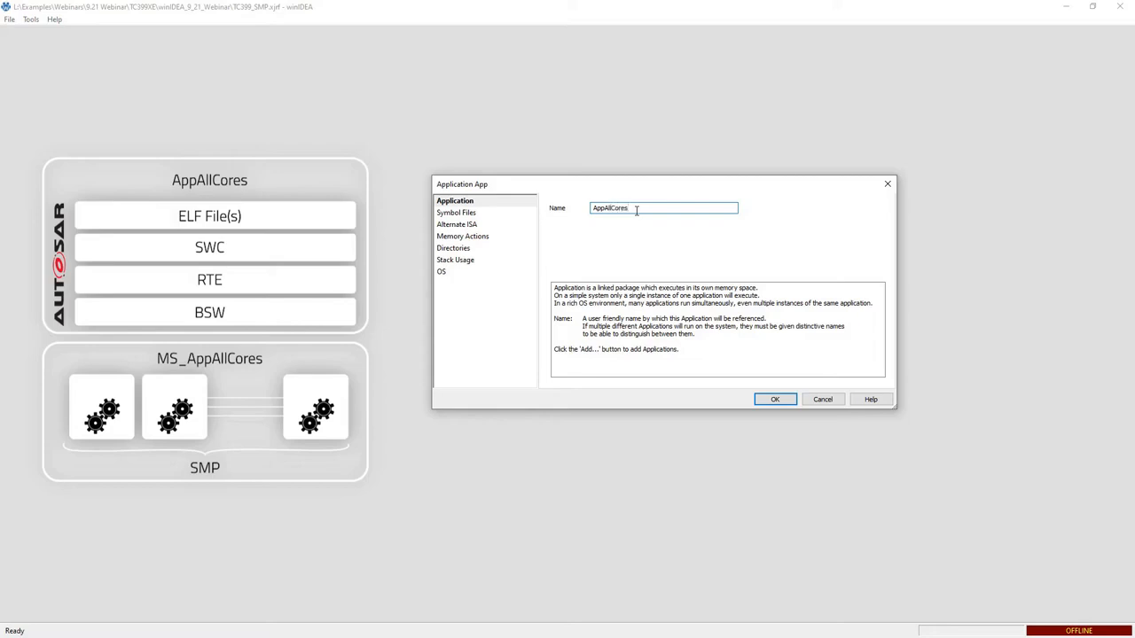
{"action": "left_click", "coordinate": [484, 213]}
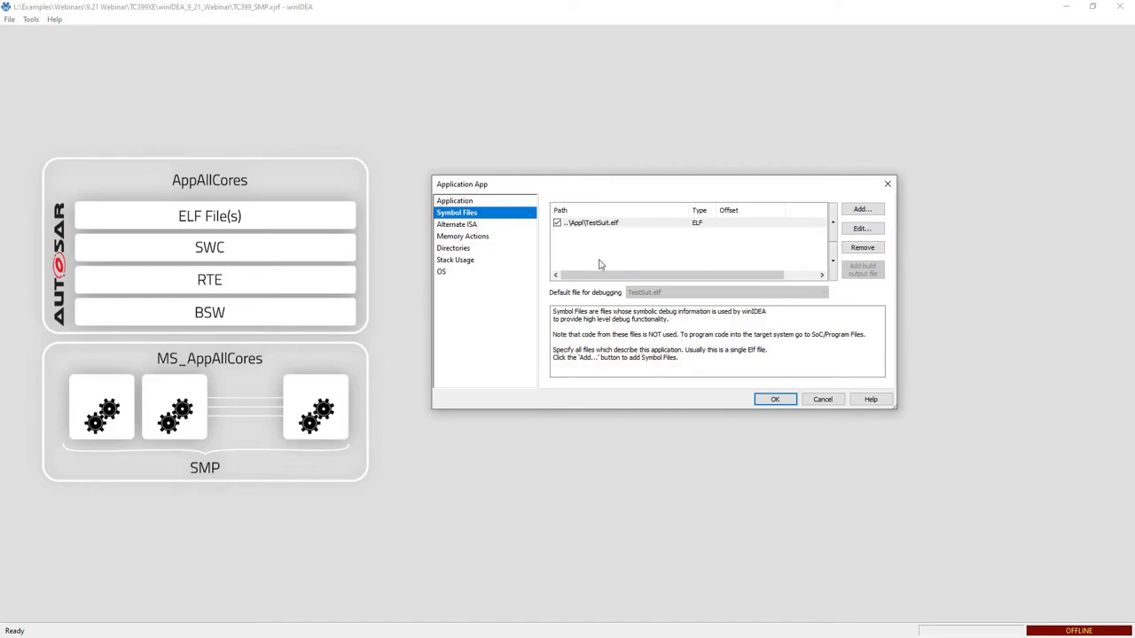
Set the application's OS type to AUTOSAR and open its configuration options.
{"action": "left_click", "coordinate": [444, 273]}
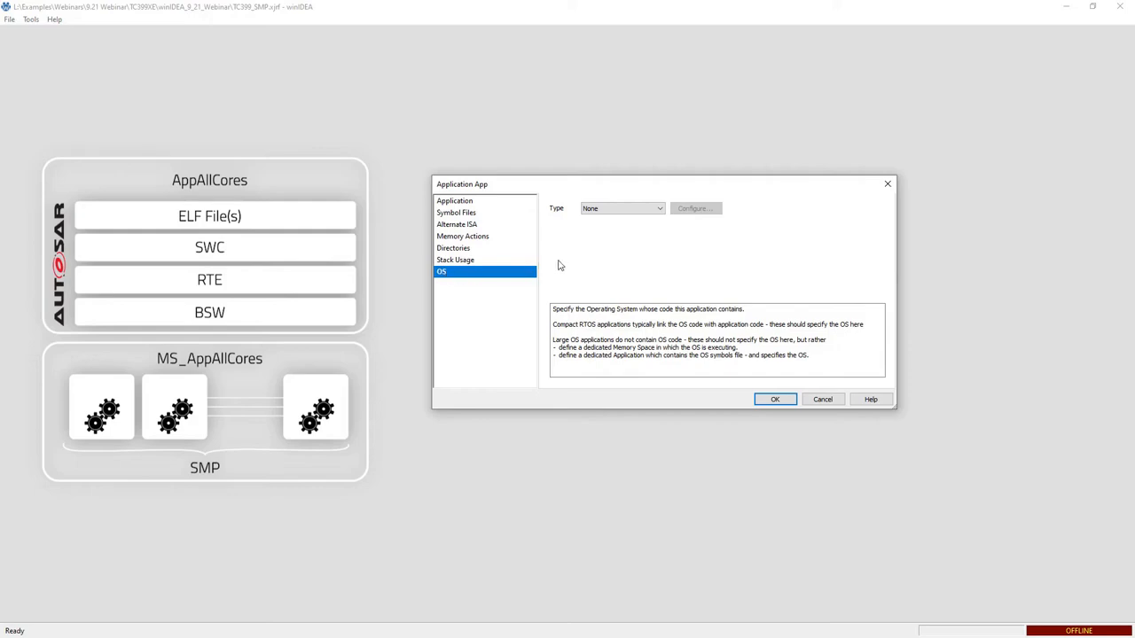
{"action": "left_click", "coordinate": [660, 209]}
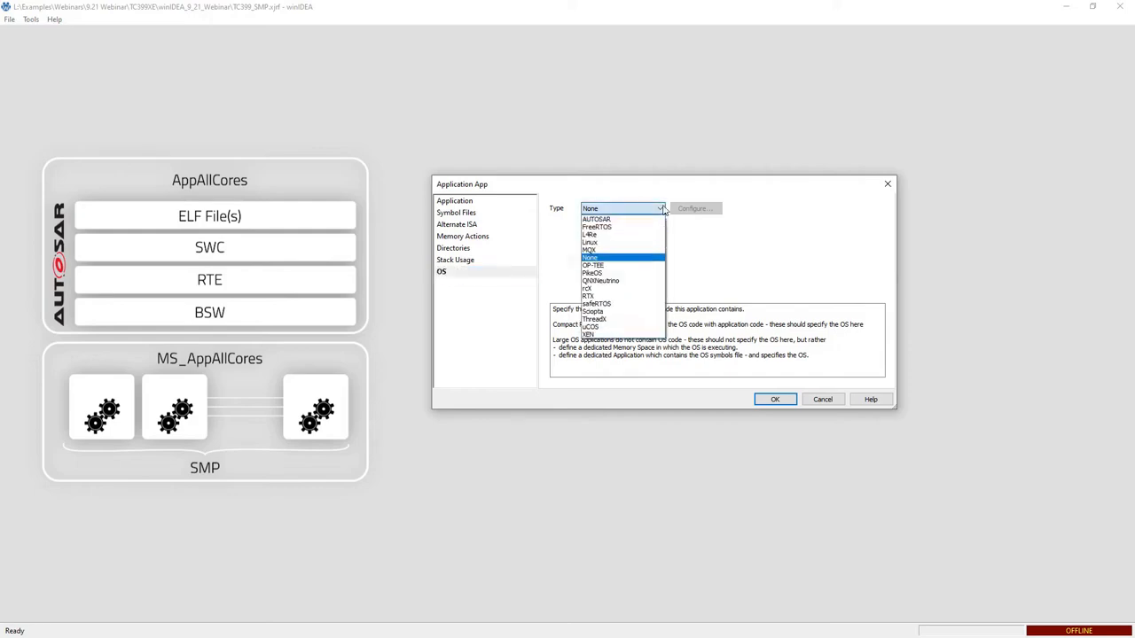
{"action": "left_click", "coordinate": [614, 221]}
{"action": "left_click", "coordinate": [695, 208]}
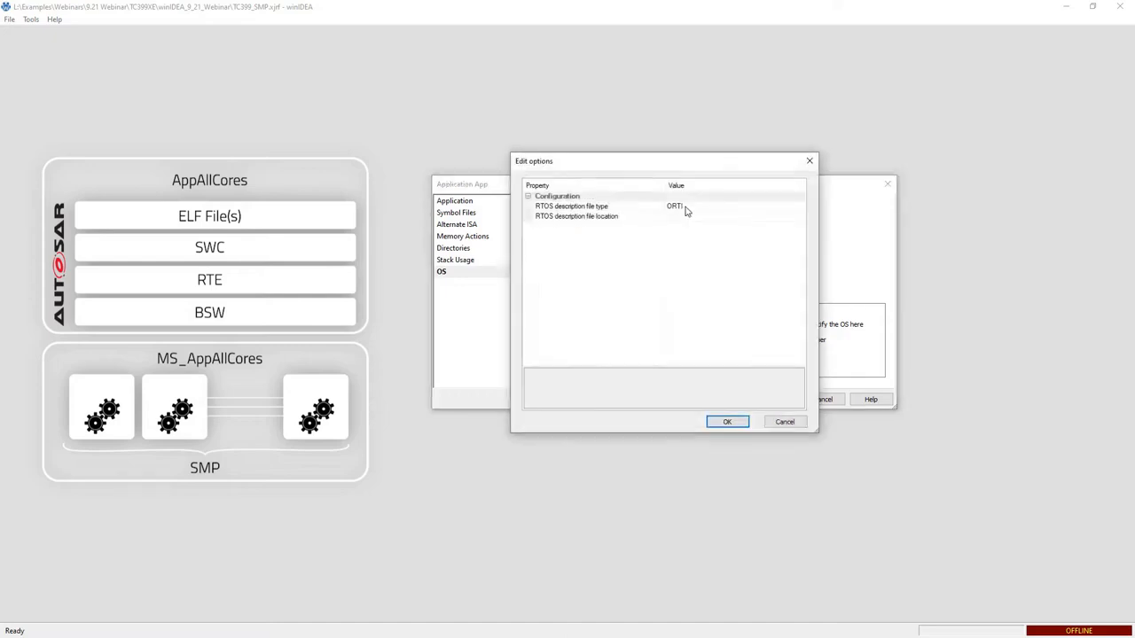
Set the RTOS description file type to SYSTEM XML.
{"action": "left_click", "coordinate": [708, 206]}
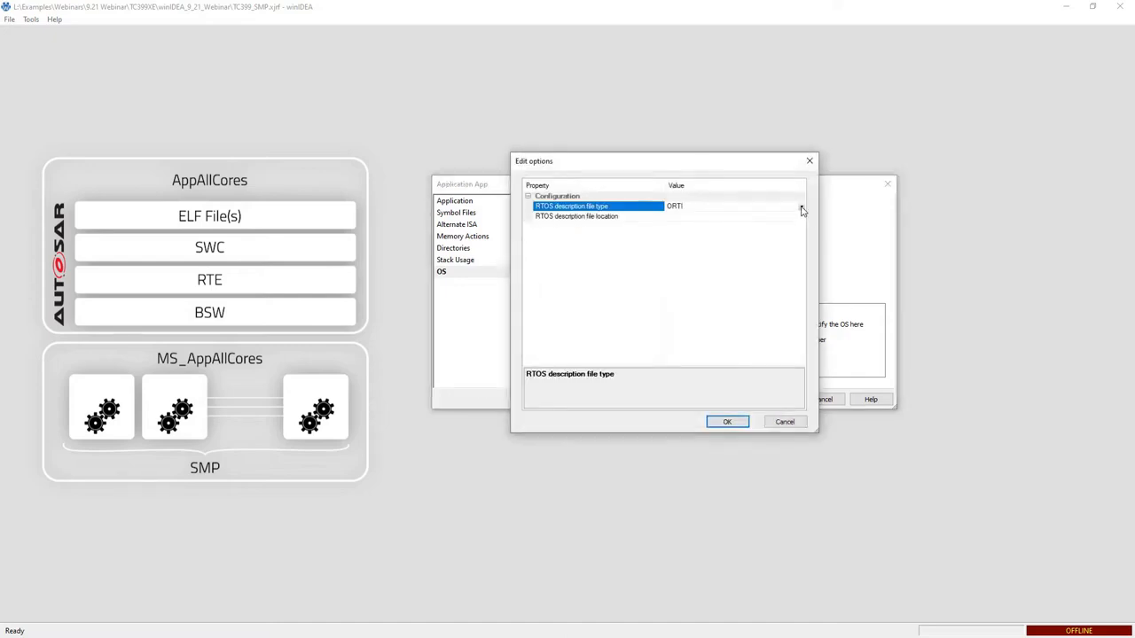
{"action": "left_click", "coordinate": [802, 208]}
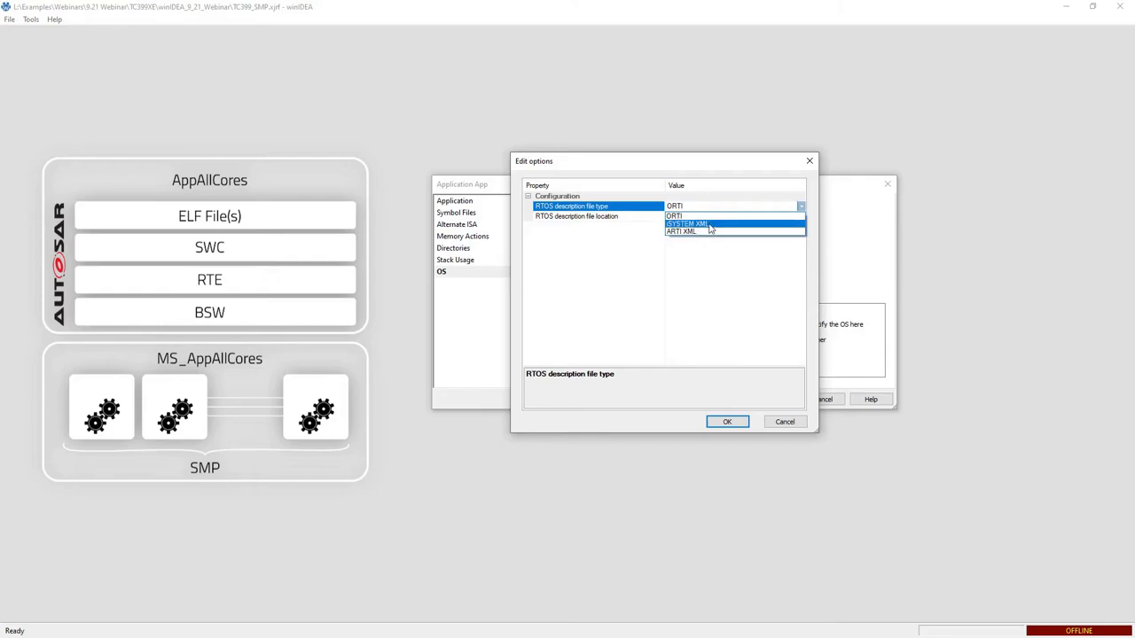
{"action": "left_click", "coordinate": [709, 224]}
Set the RTOS description file location to Profiler_Instrumentation.xml and confirm the application settings.
{"action": "left_click", "coordinate": [792, 218]}
{"action": "left_click", "coordinate": [803, 220]}
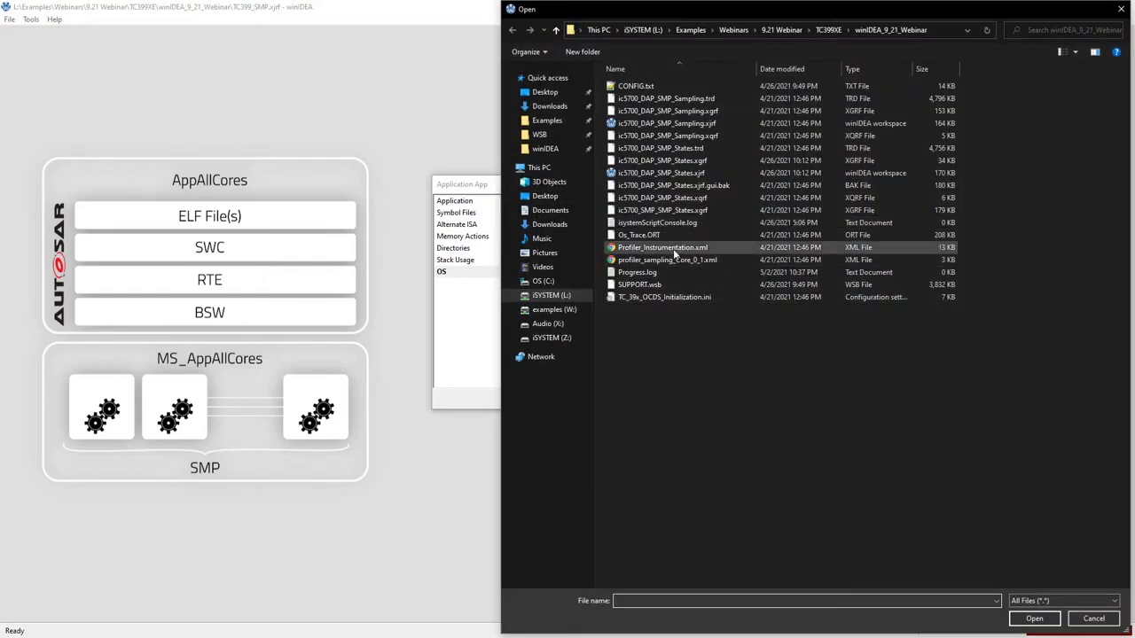
{"action": "left_click", "coordinate": [672, 249]}
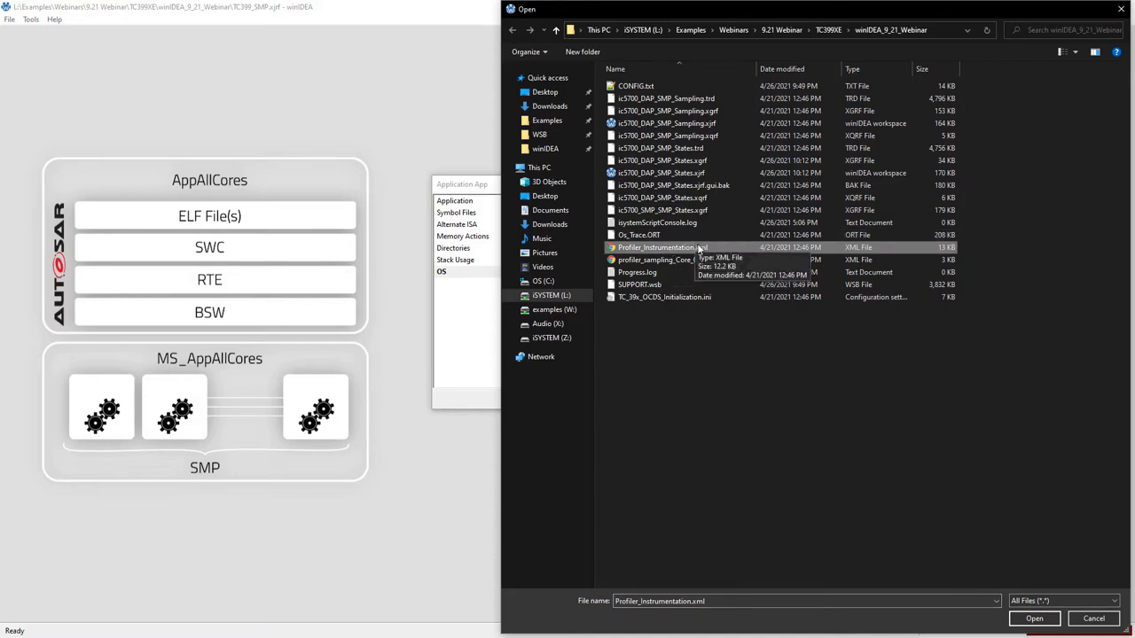
{"action": "left_click", "coordinate": [1034, 618]}
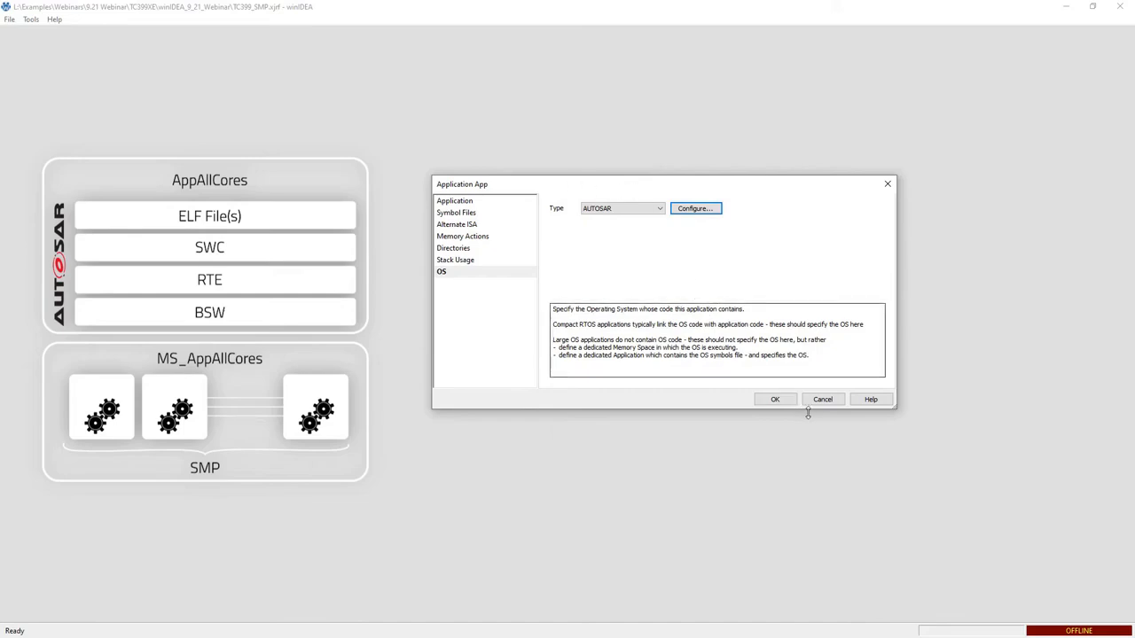
{"action": "left_click", "coordinate": [777, 401]}
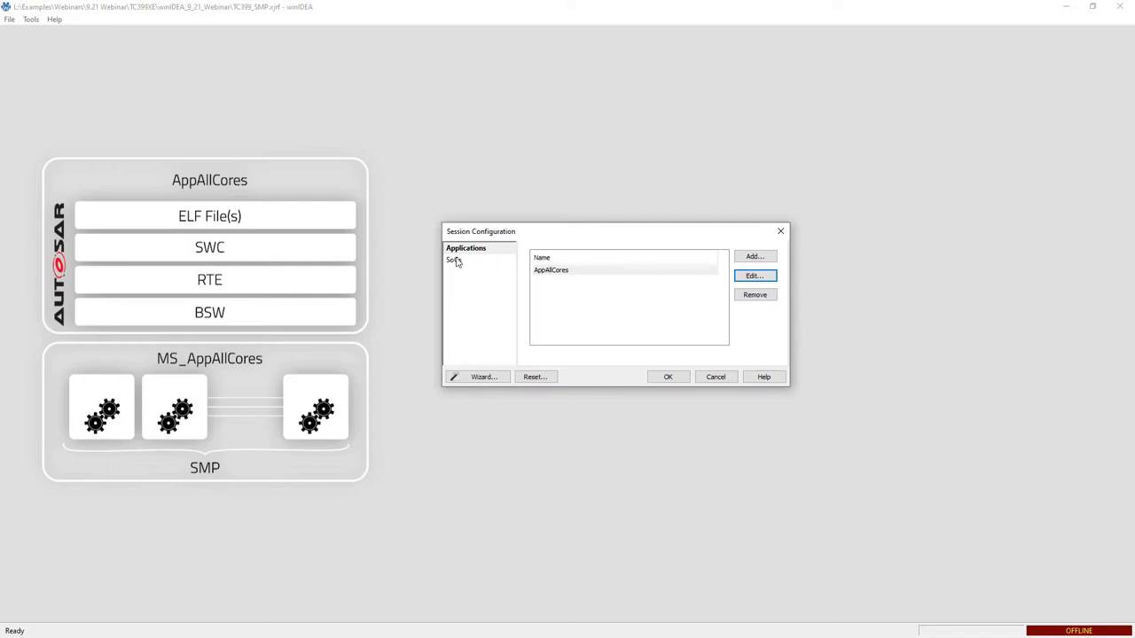
Add an SMP group named MS_AppAllCores to the MCU SoC, binding cores CPU0 through CPU5.
{"action": "left_click", "coordinate": [455, 261]}
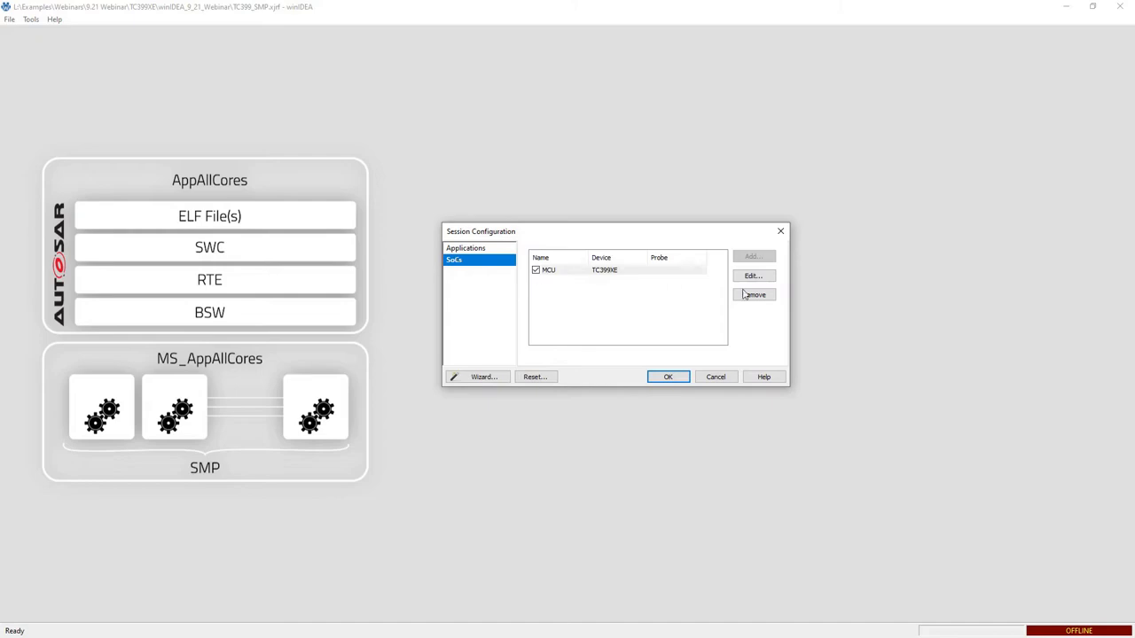
{"action": "left_click", "coordinate": [626, 269]}
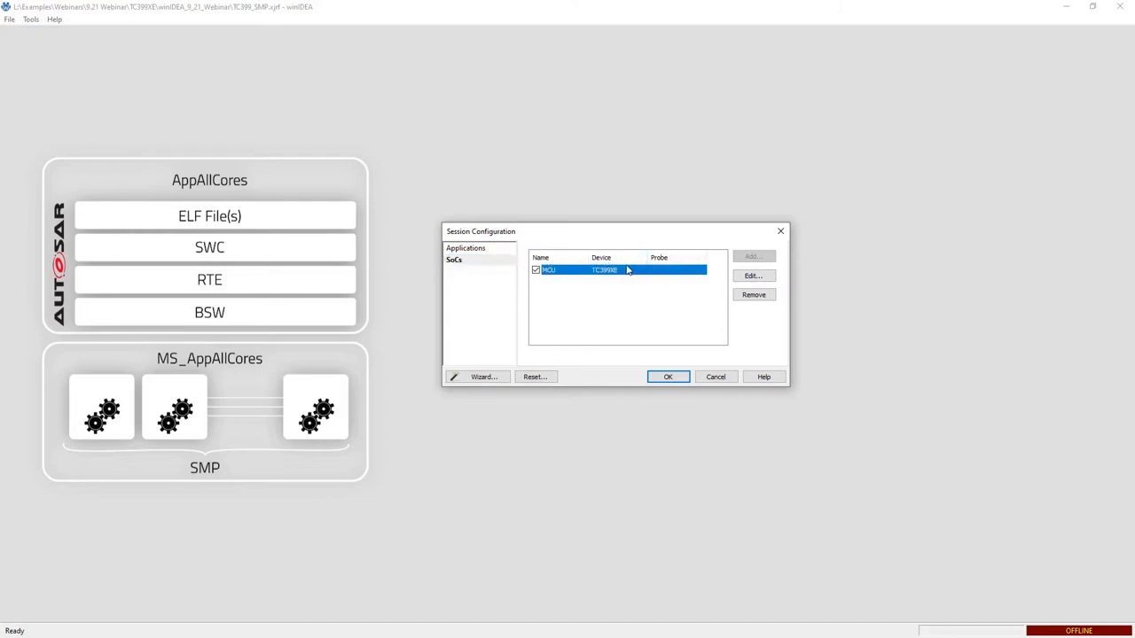
{"action": "left_click", "coordinate": [753, 277]}
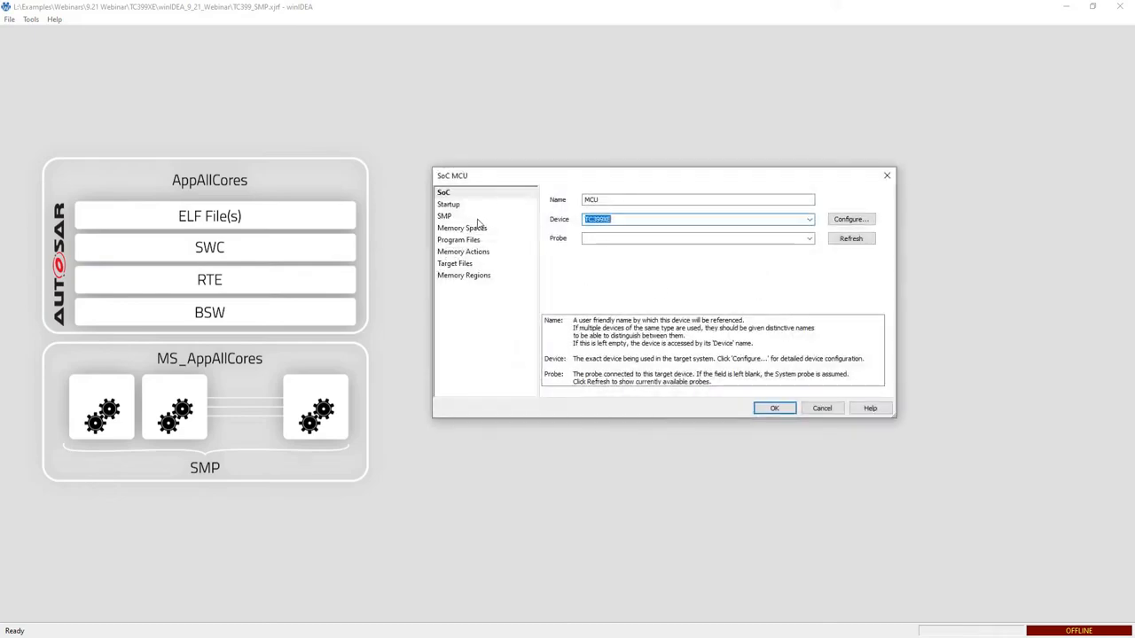
{"action": "left_click", "coordinate": [470, 217]}
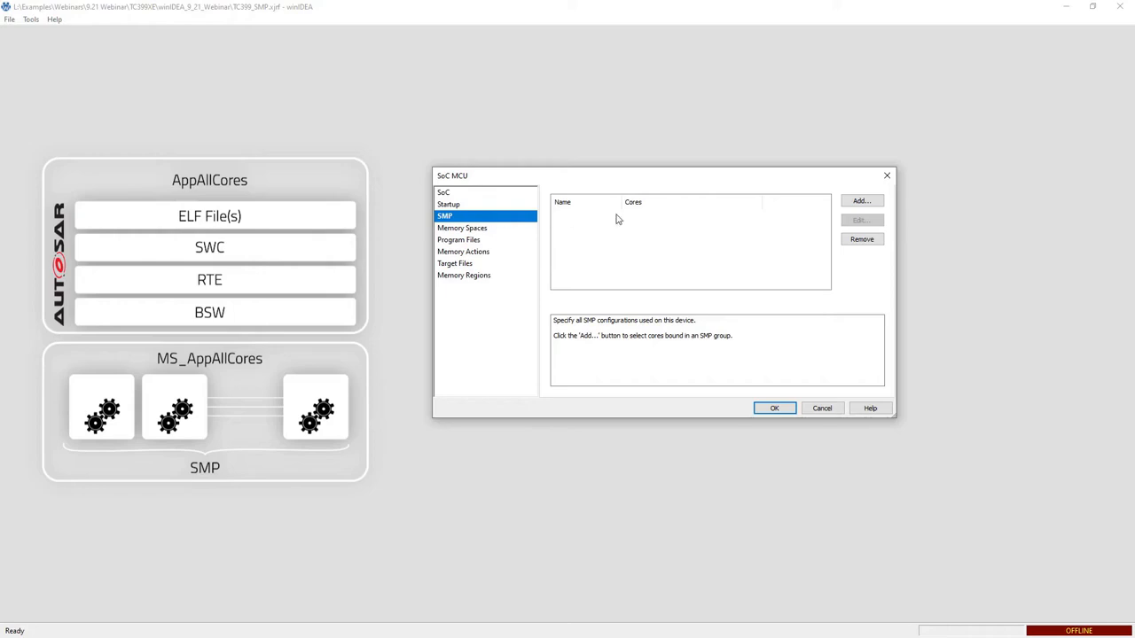
{"action": "left_click", "coordinate": [862, 201]}
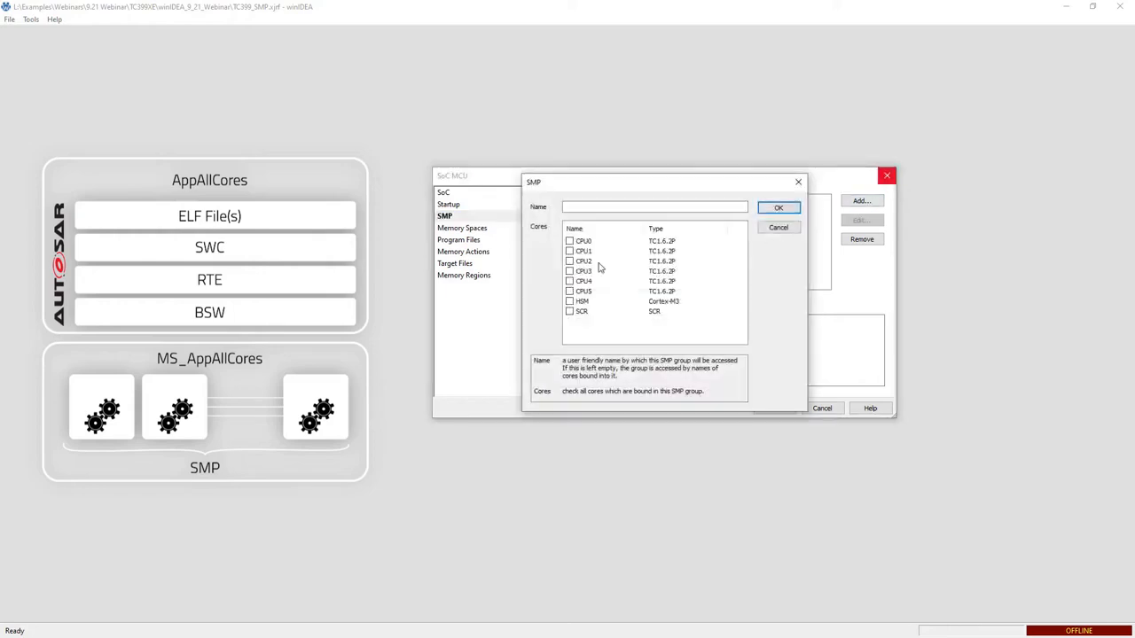
{"action": "left_click", "coordinate": [569, 242]}
{"action": "left_click", "coordinate": [578, 252]}
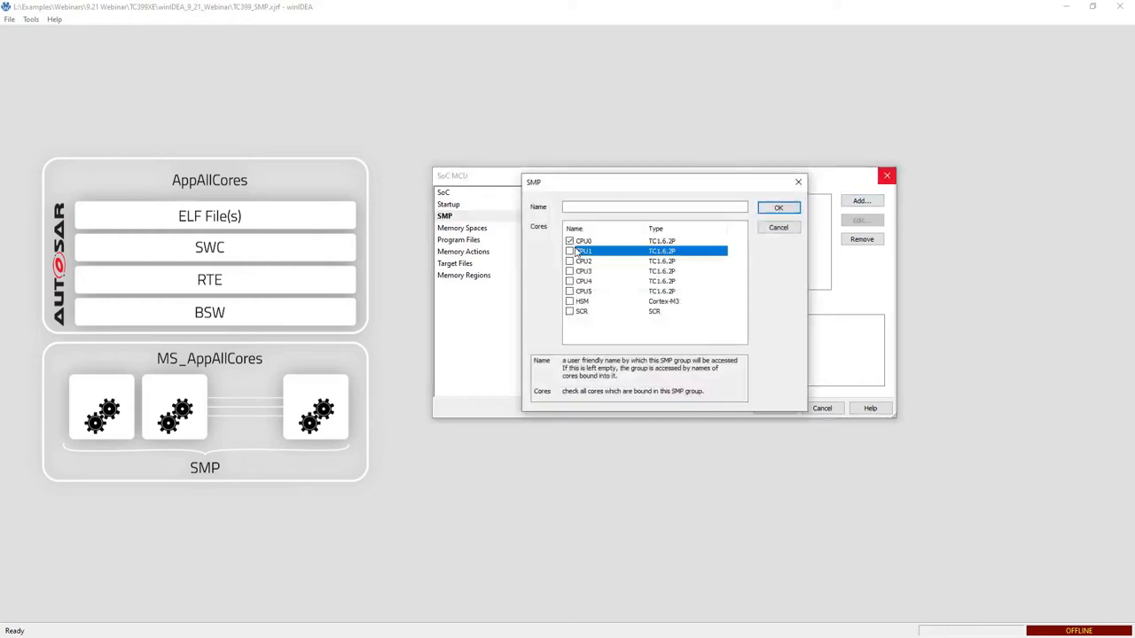
{"action": "left_click", "coordinate": [570, 252]}
{"action": "left_click", "coordinate": [632, 208]}
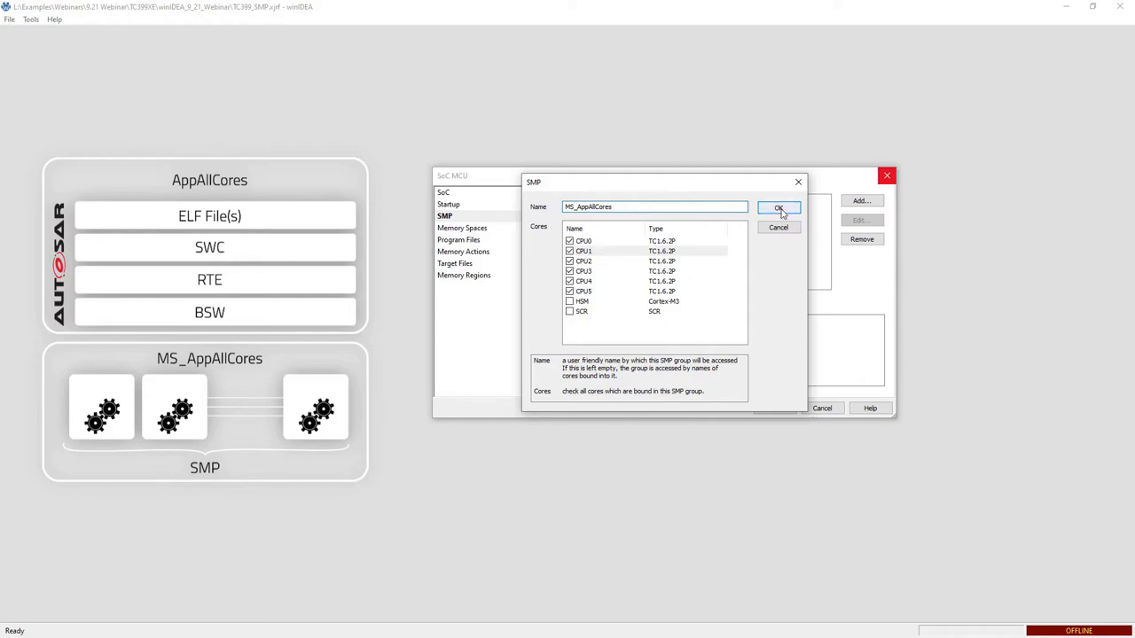
{"action": "left_click", "coordinate": [779, 209]}
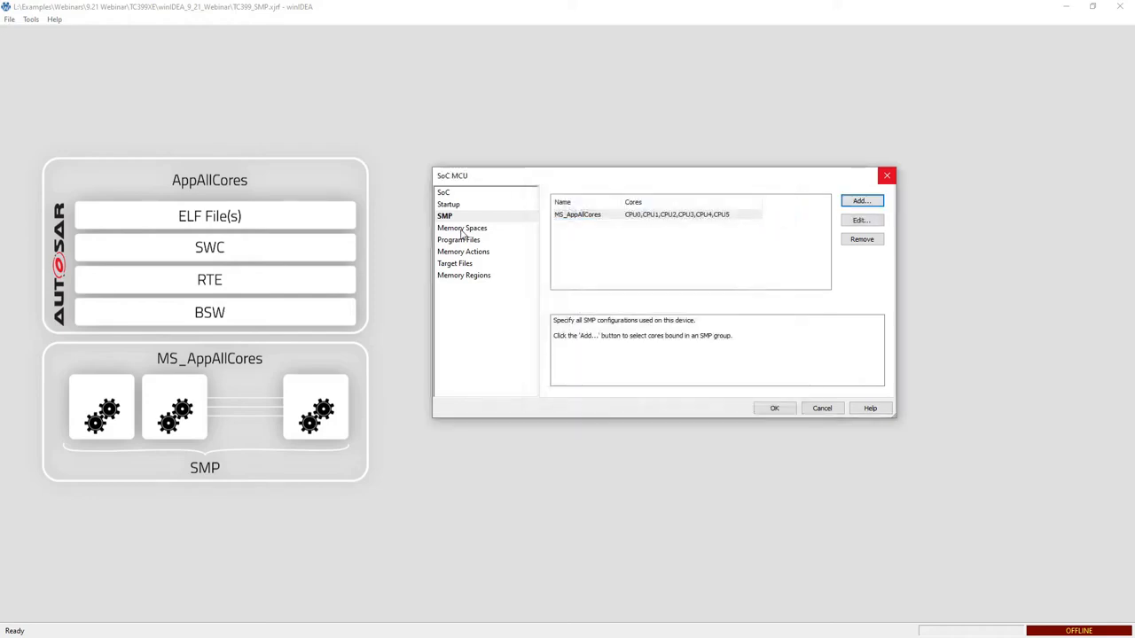
Open the SoC's memory spaces and disable the CPU0 memory space.
{"action": "left_click", "coordinate": [462, 229]}
{"action": "left_click", "coordinate": [698, 326]}
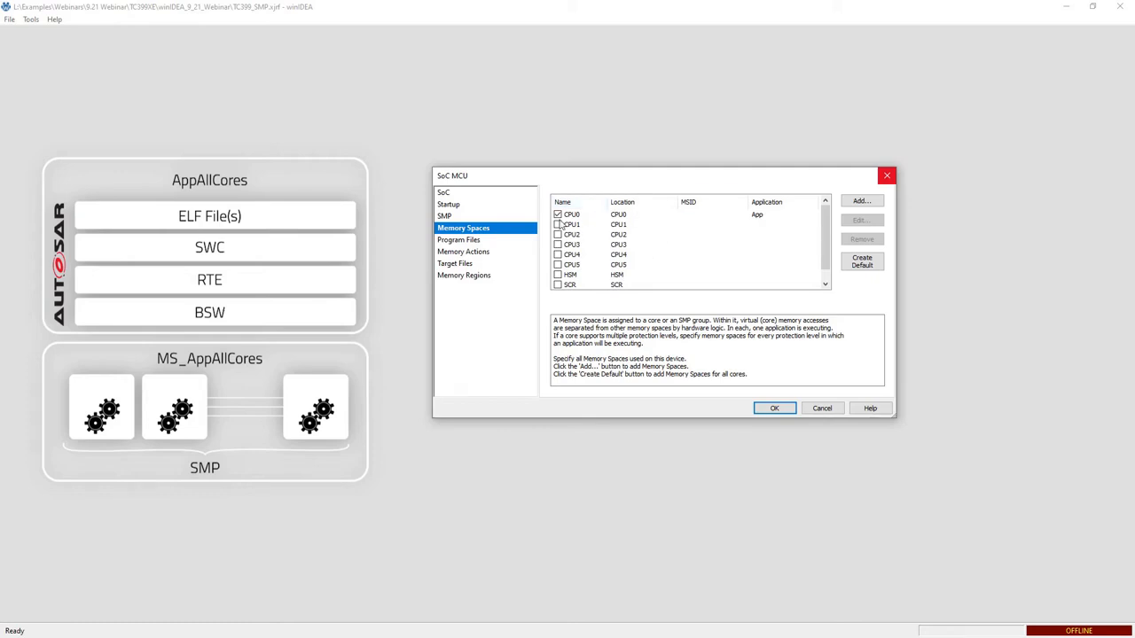
{"action": "left_click", "coordinate": [558, 215]}
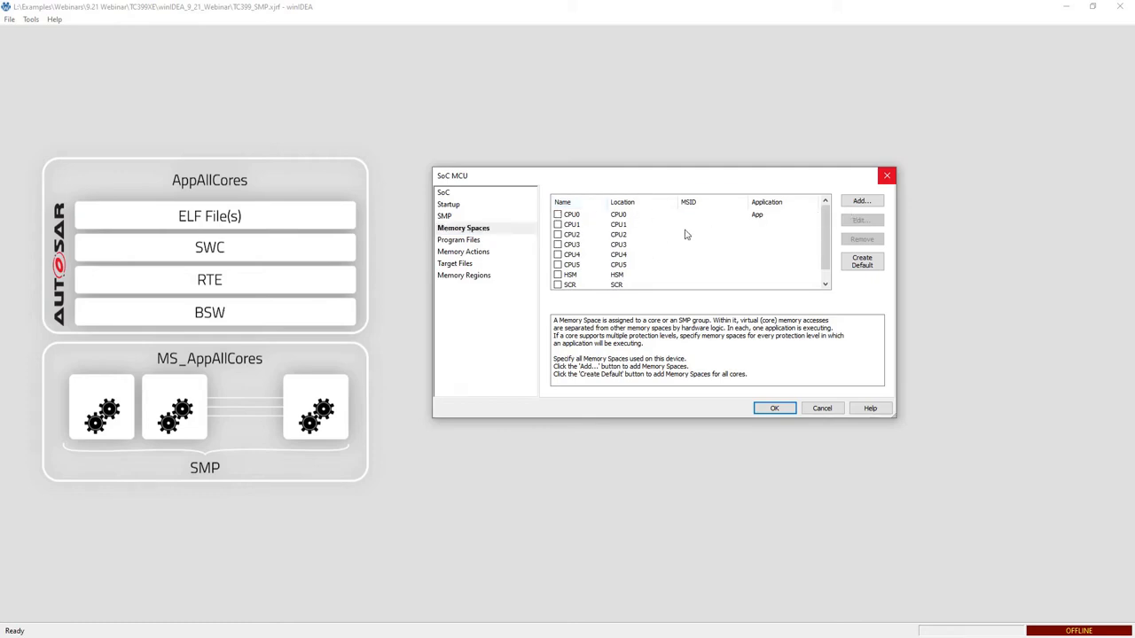
Add a memory space MS_AppAllCores located on the MS_AppAllCores SMP group and assigned to application AppAllCores.
{"action": "left_click", "coordinate": [633, 218]}
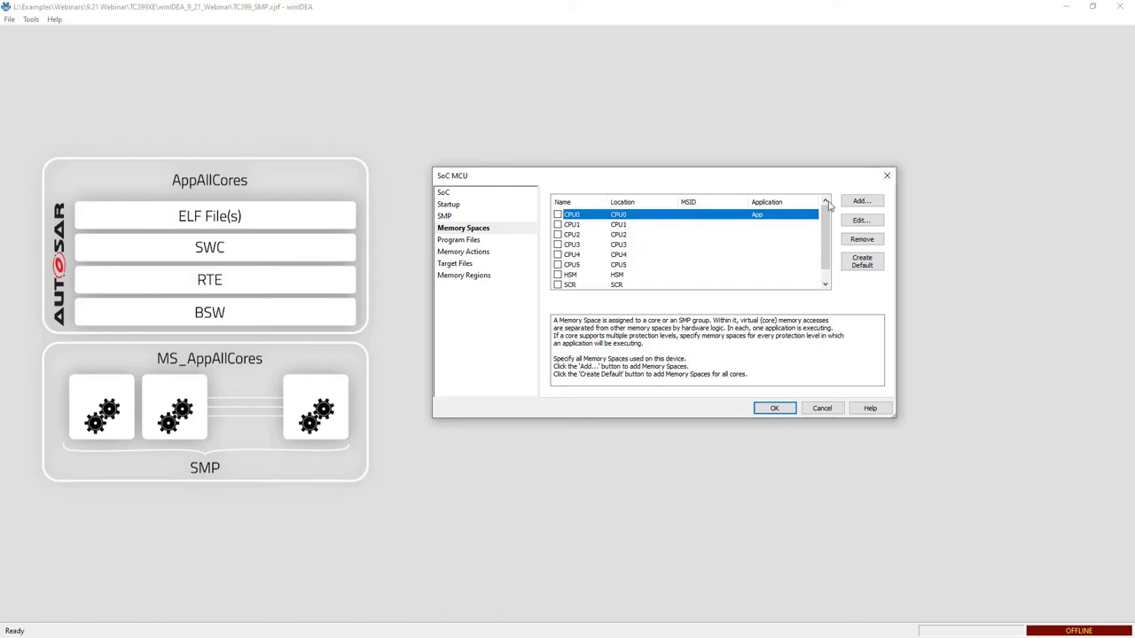
{"action": "left_click", "coordinate": [860, 202]}
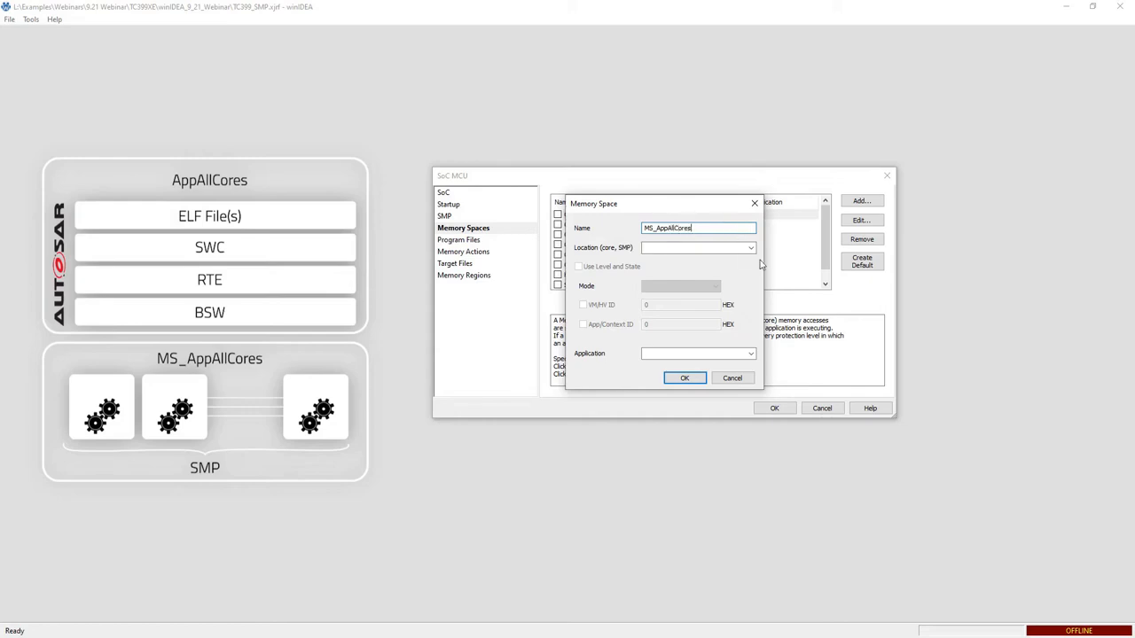
{"action": "left_click", "coordinate": [751, 249]}
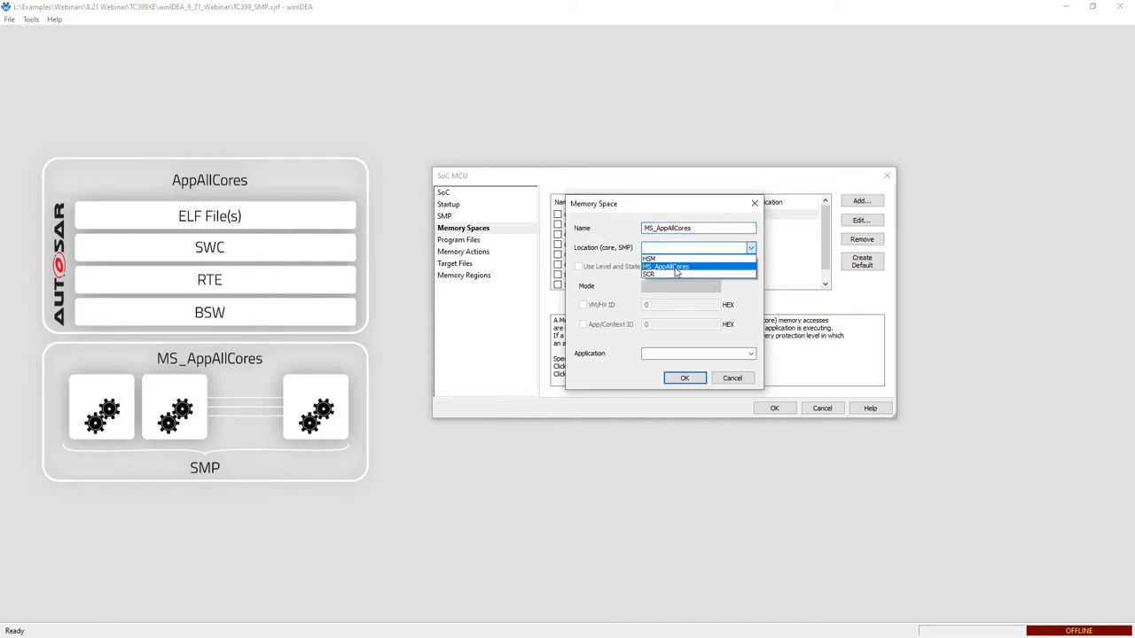
{"action": "left_click", "coordinate": [676, 268]}
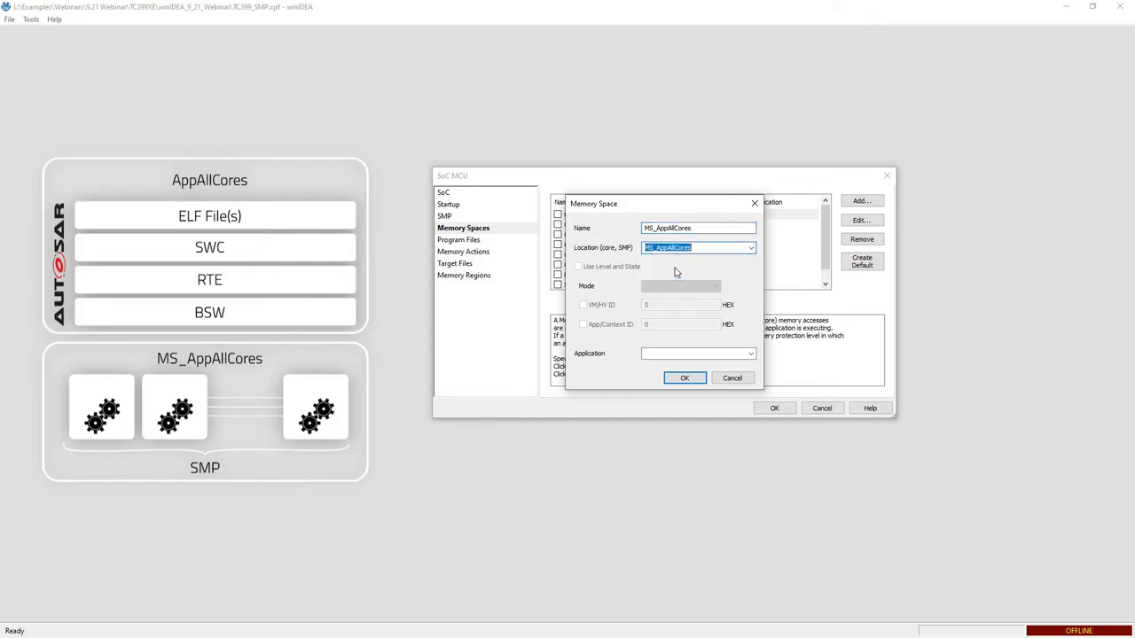
{"action": "left_click", "coordinate": [751, 355]}
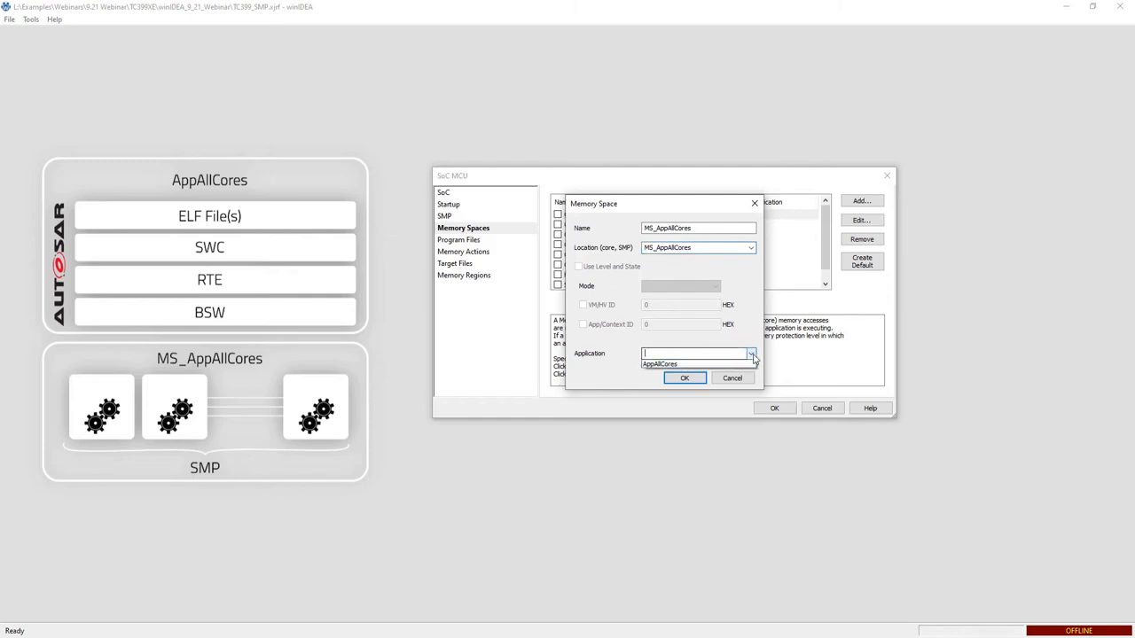
{"action": "left_click", "coordinate": [674, 365]}
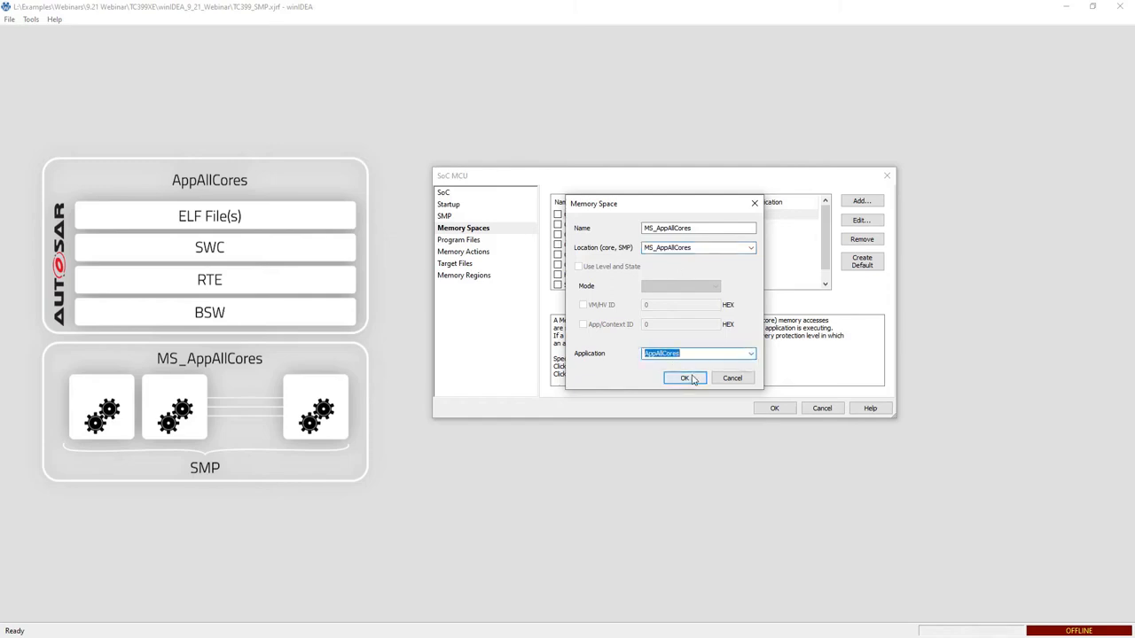
{"action": "left_click", "coordinate": [694, 379]}
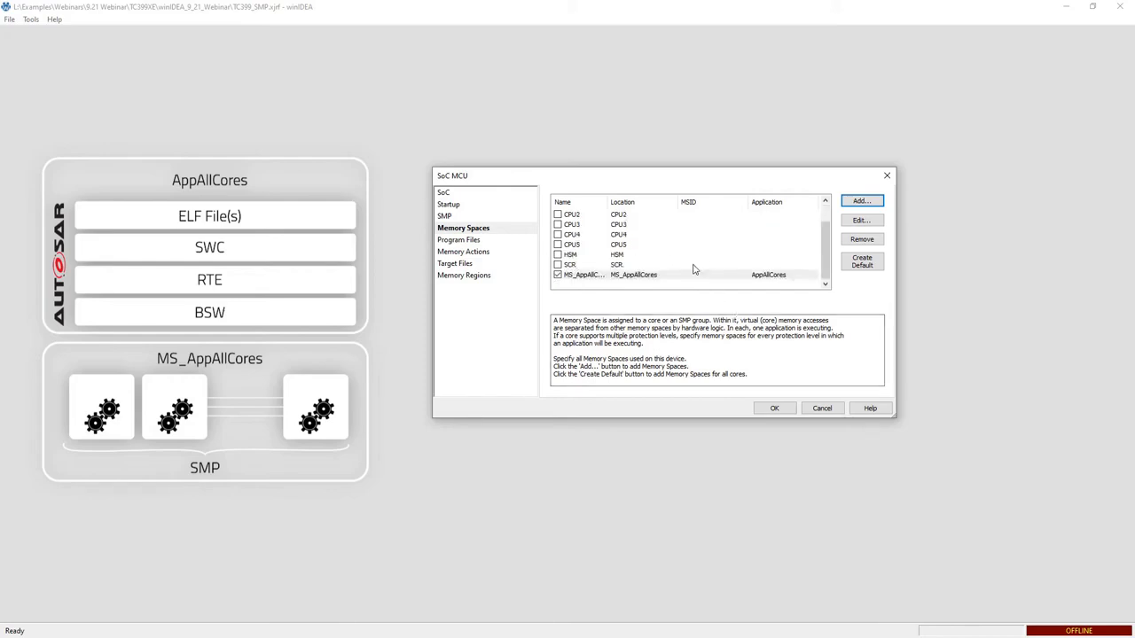
Remove the CPU4 and CPU5 memory spaces from the memory space list.
{"action": "double_click", "coordinate": [610, 200]}
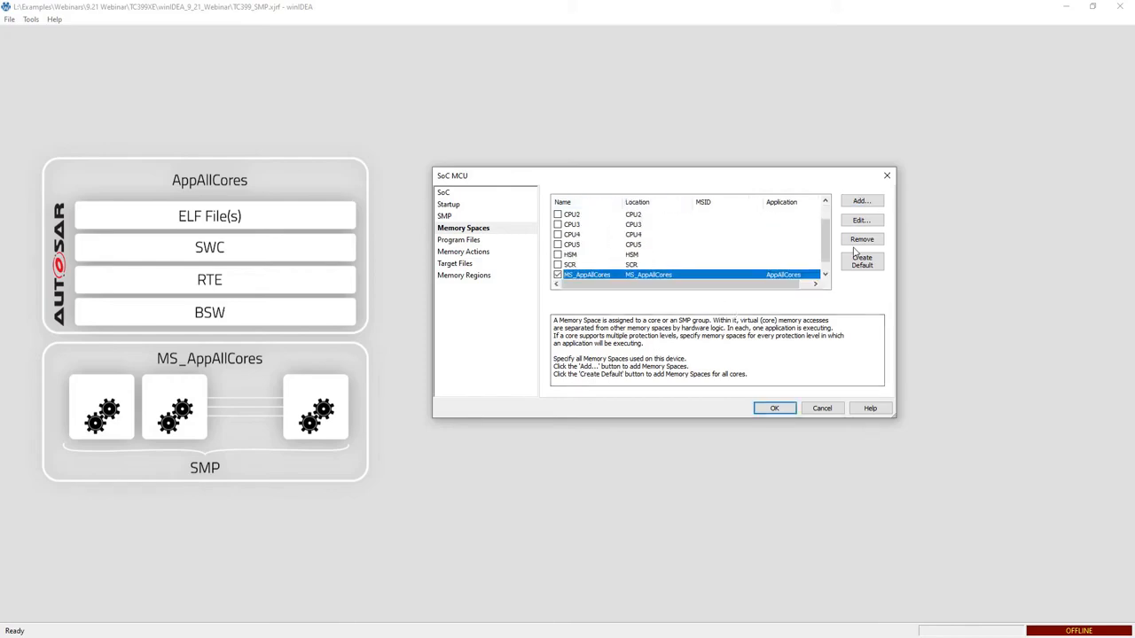
{"action": "left_click_drag", "start_coordinate": [786, 285], "coordinate": [724, 292]}
{"action": "left_click_drag", "start_coordinate": [825, 237], "coordinate": [818, 263]}
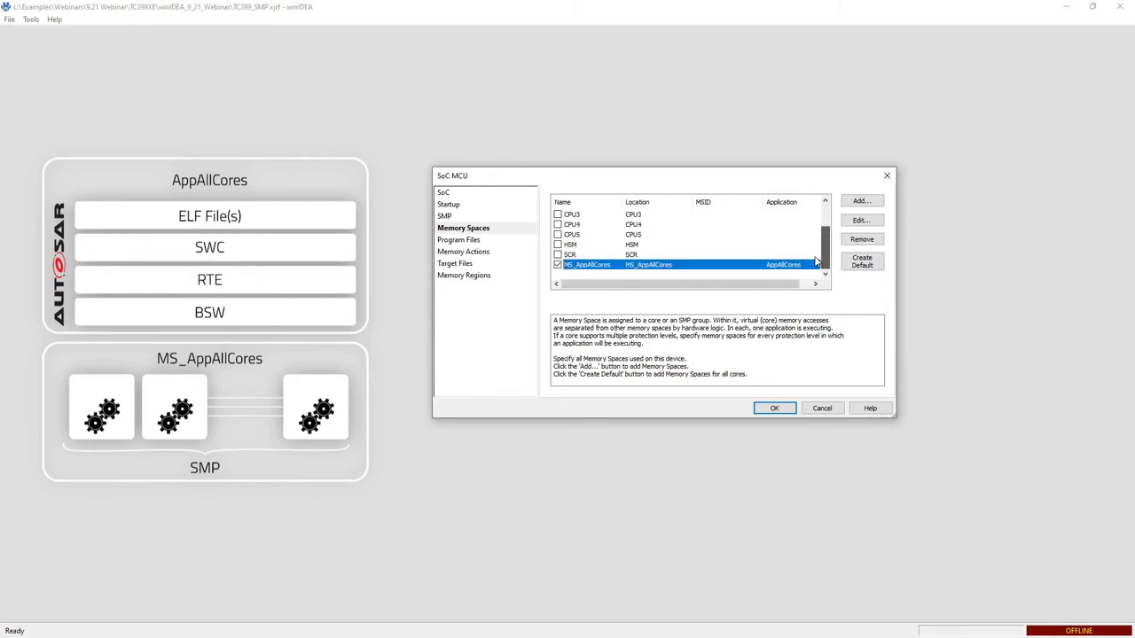
{"action": "left_click", "coordinate": [637, 226]}
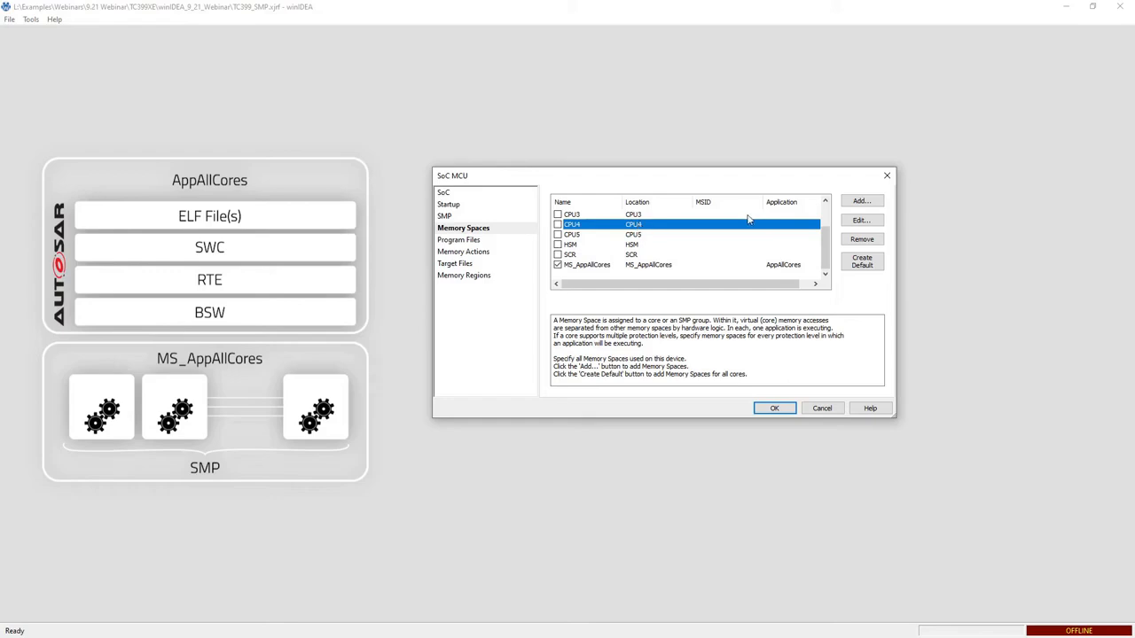
{"action": "left_click", "coordinate": [860, 239]}
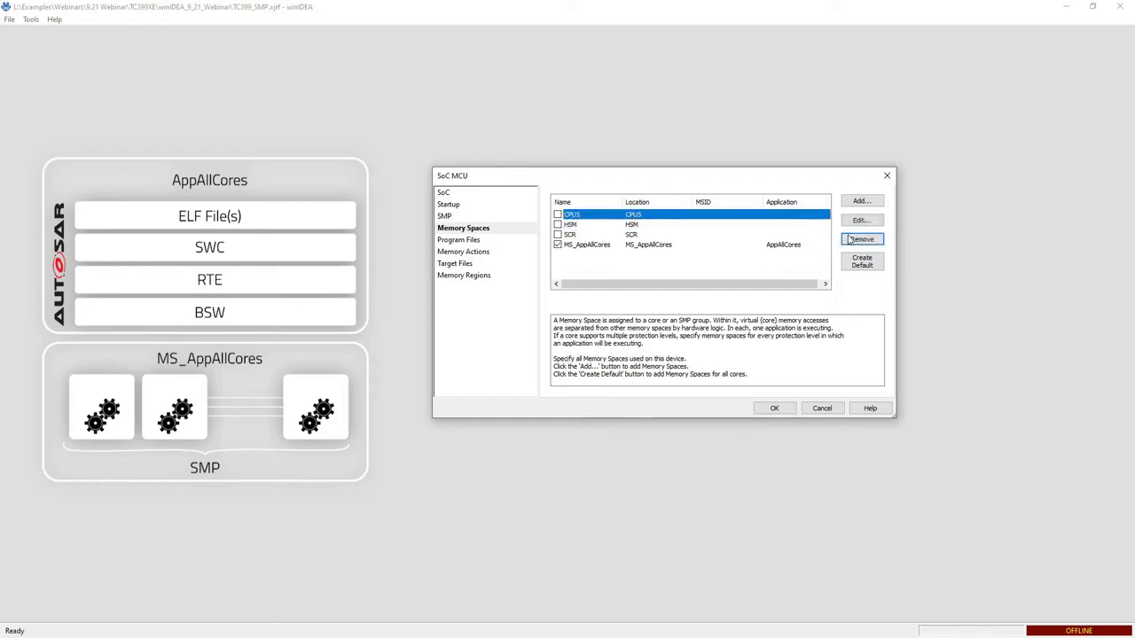
{"action": "left_click", "coordinate": [852, 240]}
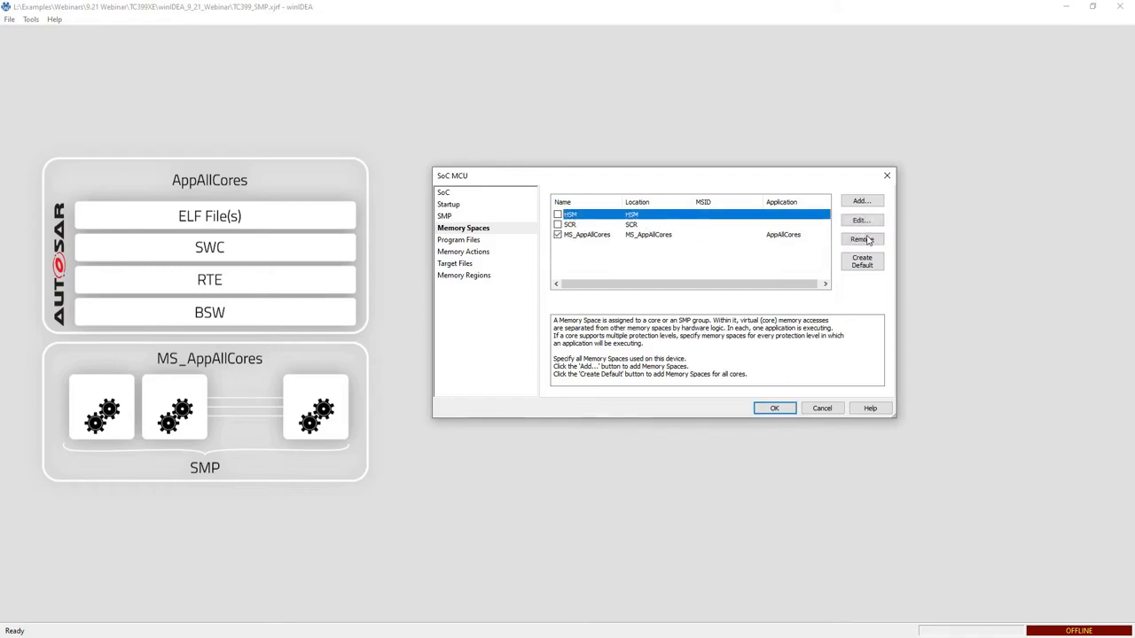
Remove and re-add the HSM memory space with location HSM, leaving it disabled.
{"action": "left_click", "coordinate": [865, 240]}
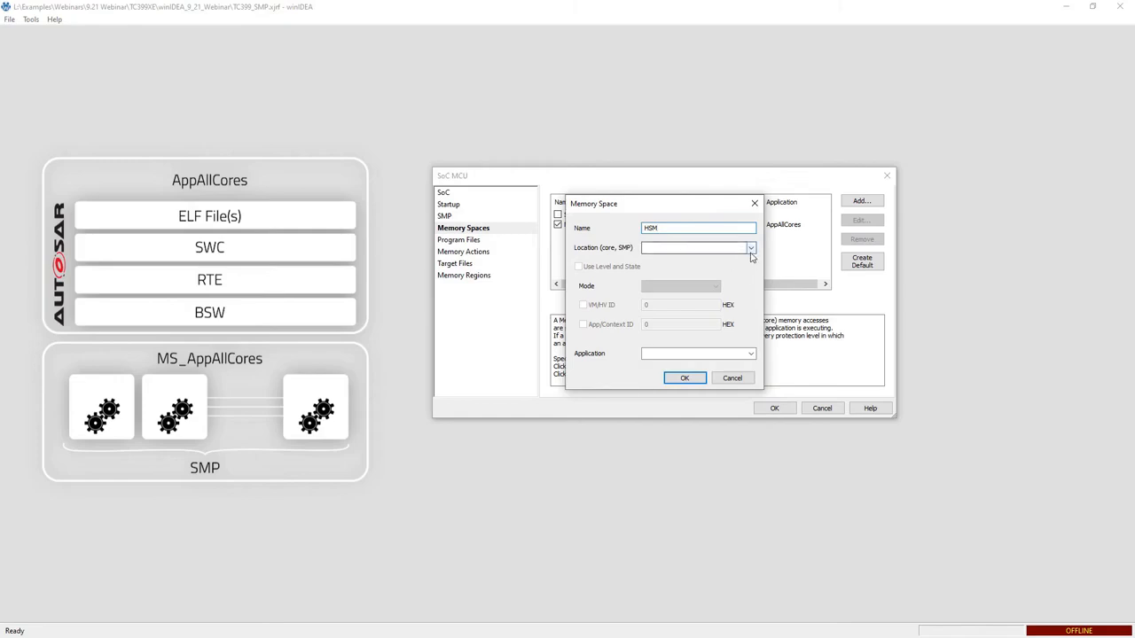
{"action": "left_click", "coordinate": [751, 249]}
{"action": "left_click", "coordinate": [652, 270]}
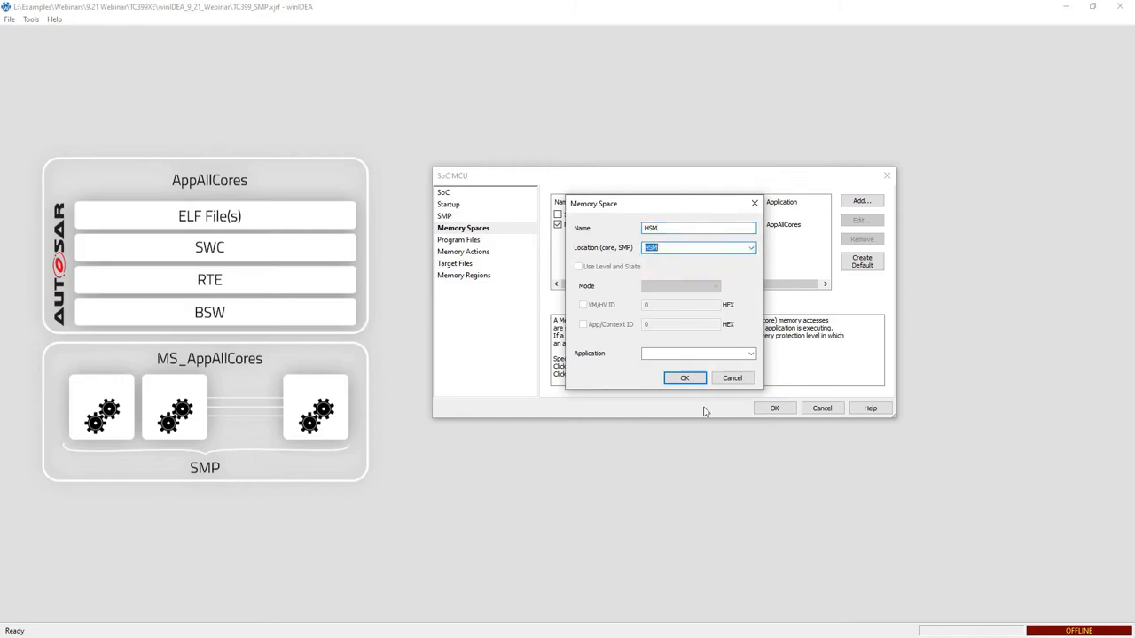
{"action": "left_click", "coordinate": [682, 379]}
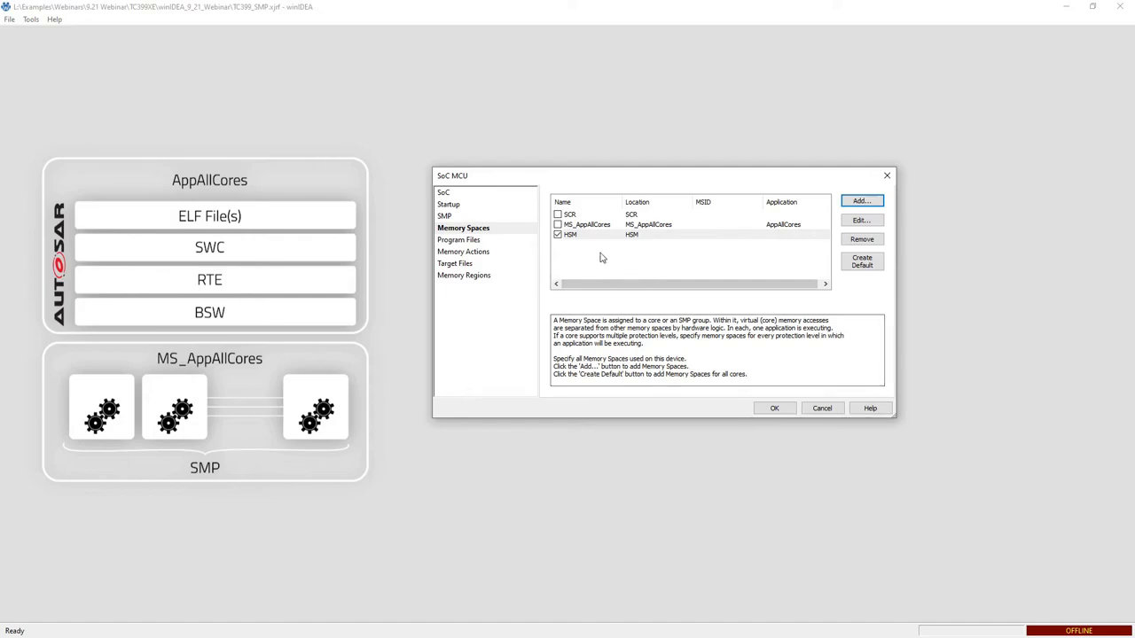
{"action": "left_click", "coordinate": [558, 235]}
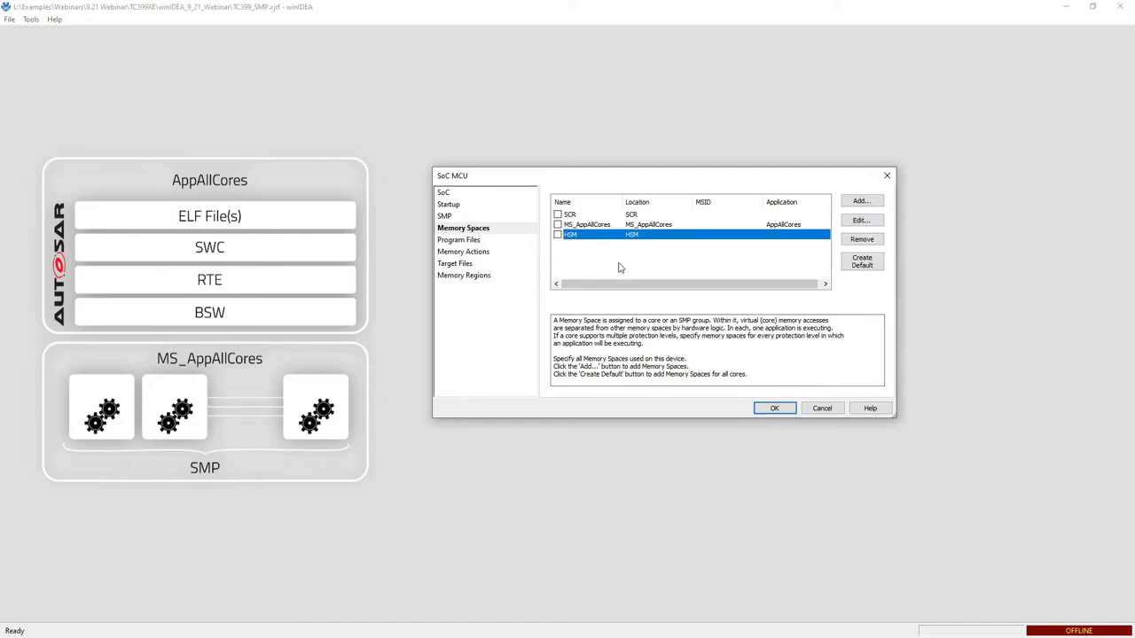
{"action": "left_click", "coordinate": [664, 224]}
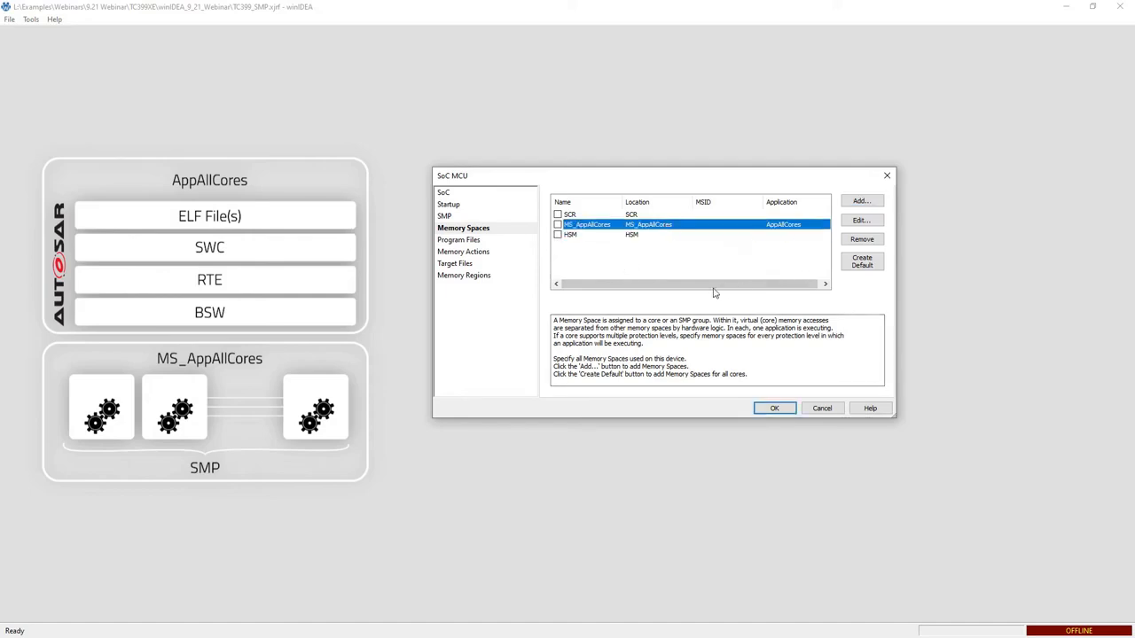
Check the SoC's program files and confirm the SoC and session configurations.
{"action": "left_click", "coordinate": [459, 242]}
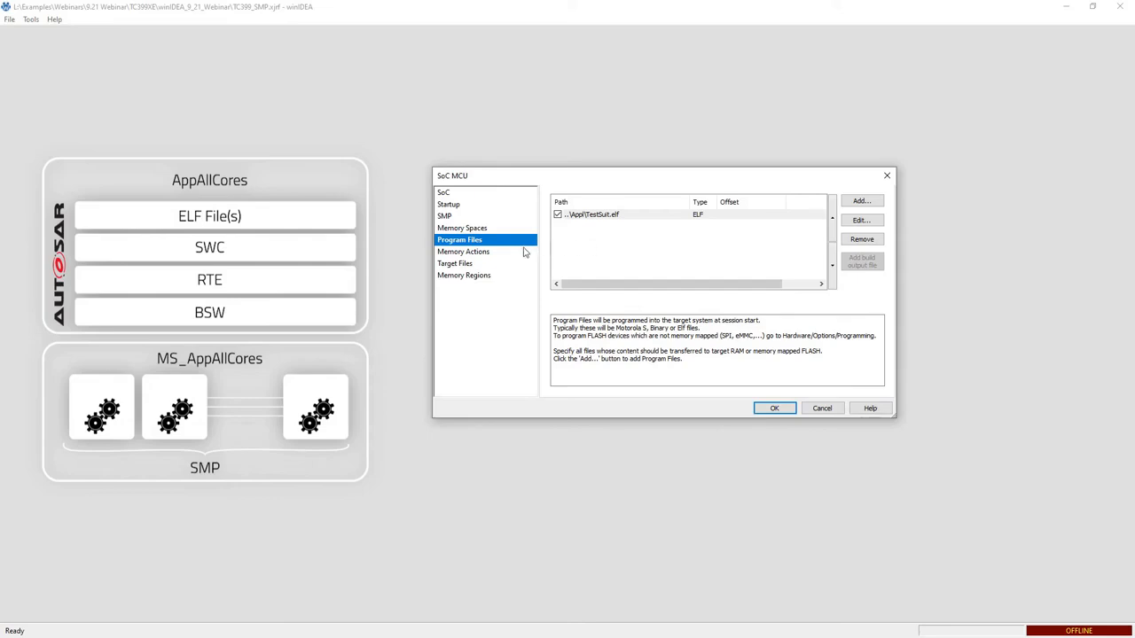
{"action": "left_click", "coordinate": [775, 409]}
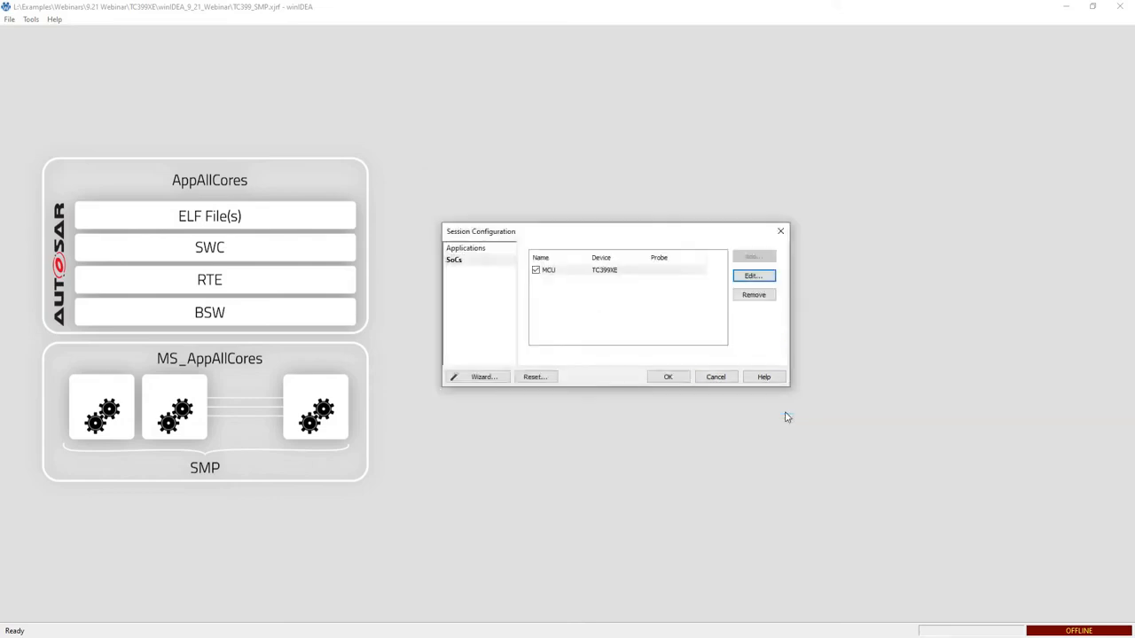
{"action": "left_click", "coordinate": [671, 379]}
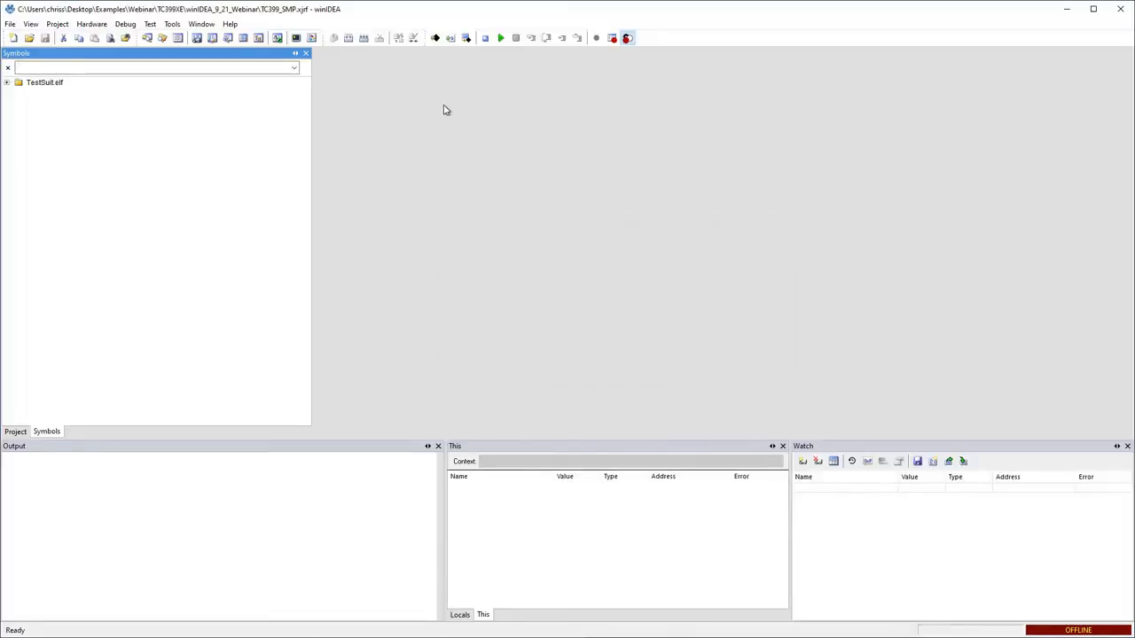
Download the application to the target and switch the SMP debug context to CPU4.
{"action": "left_click", "coordinate": [435, 38]}
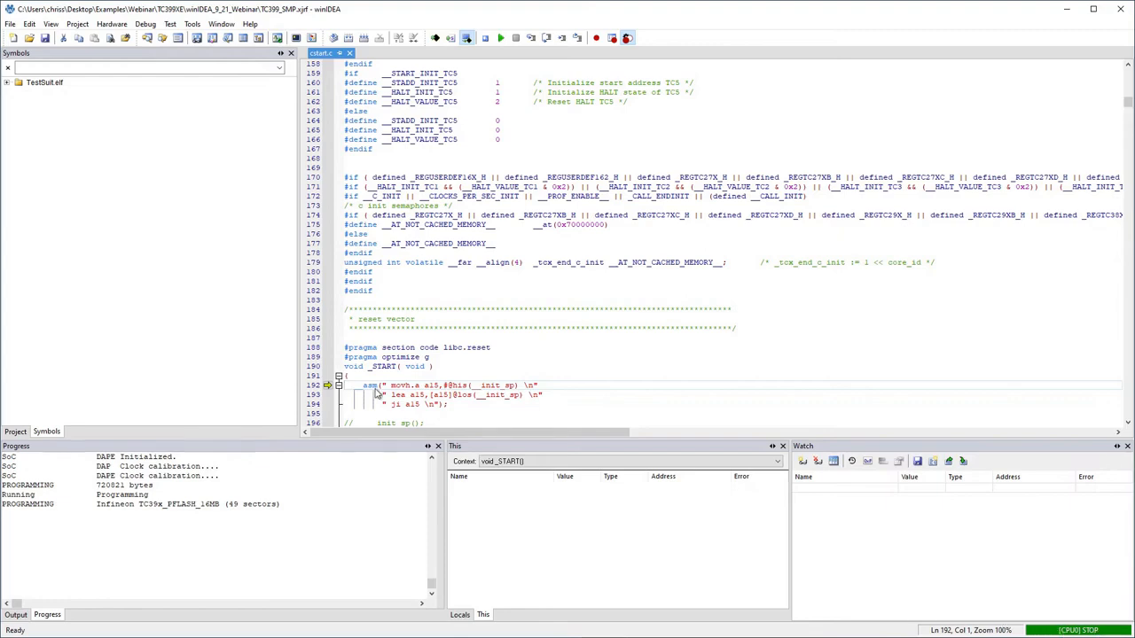
{"action": "left_click", "coordinate": [140, 26]}
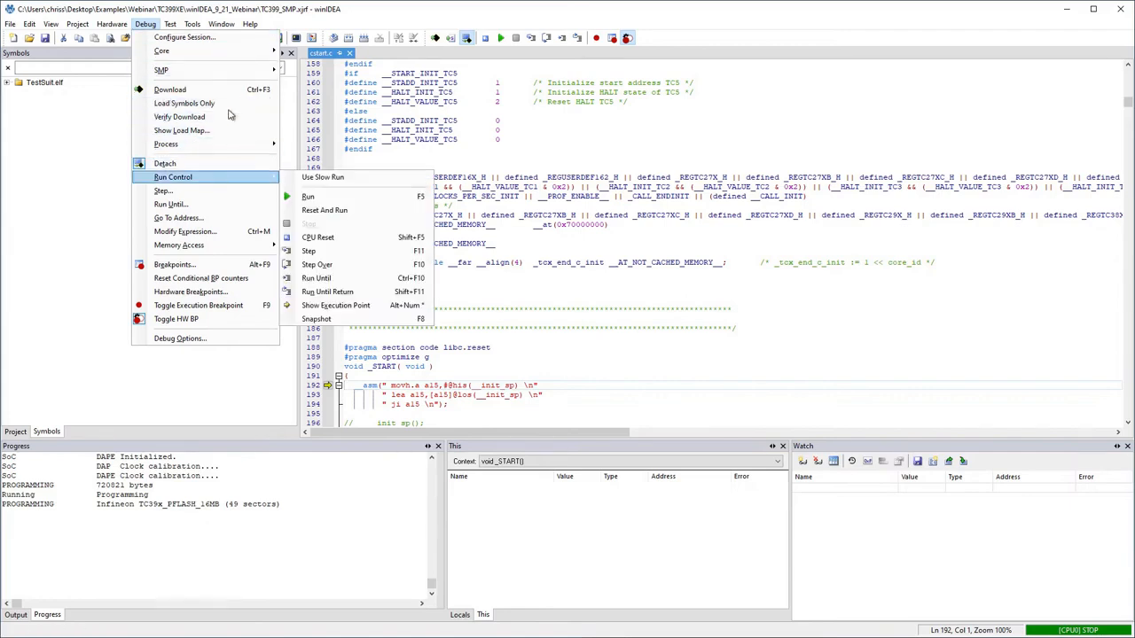
{"action": "mouse_move", "coordinate": [239, 70]}
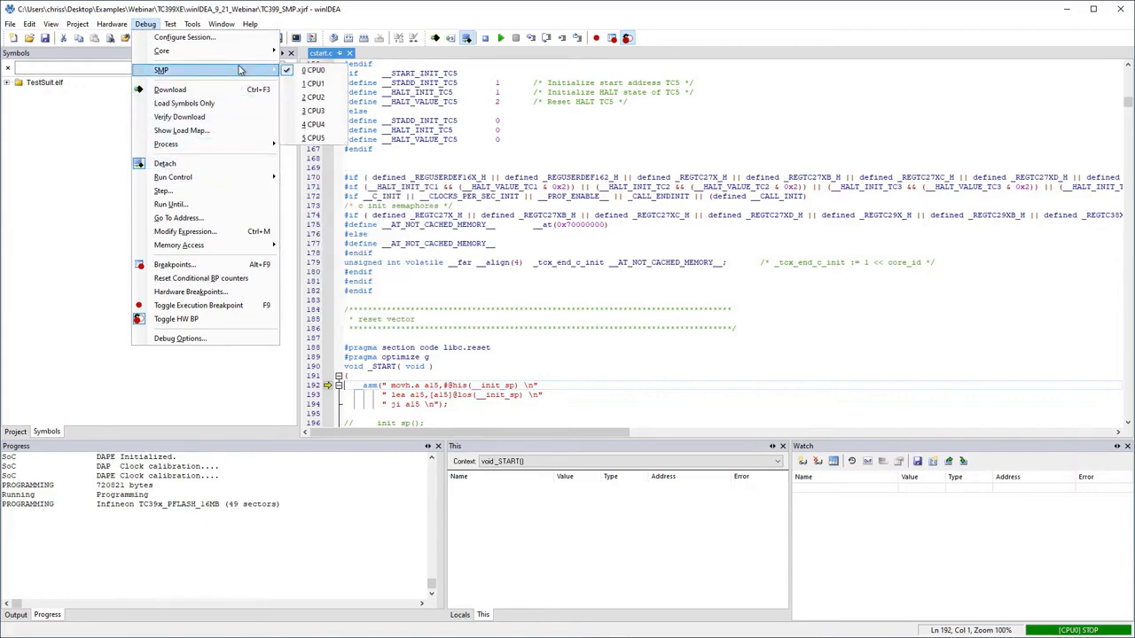
{"action": "left_click", "coordinate": [316, 125]}
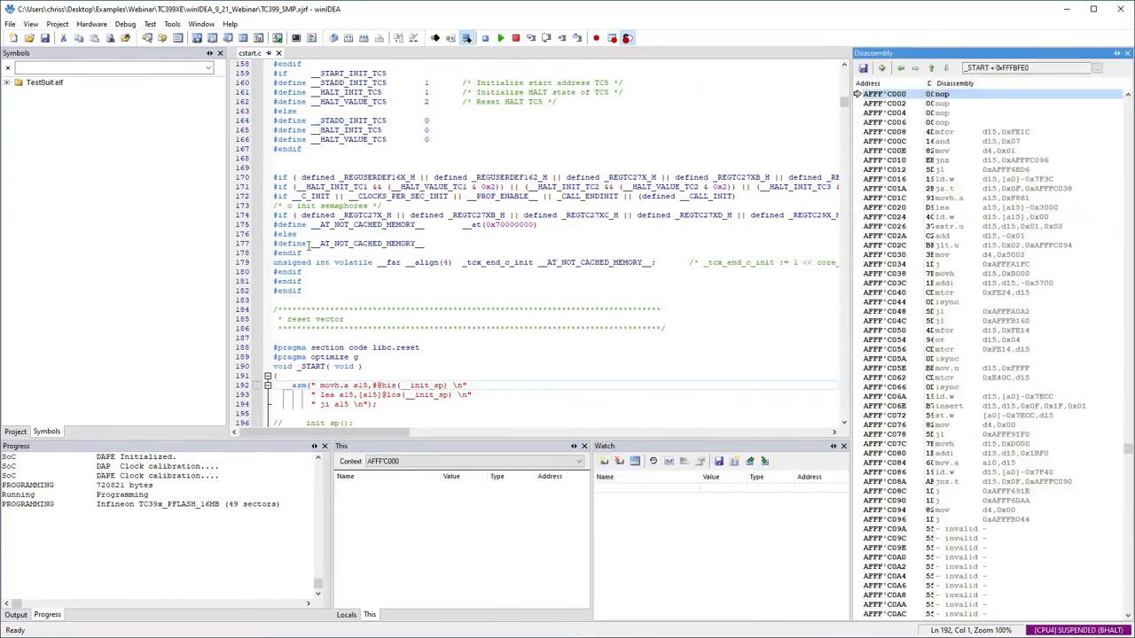
Run the application on the target.
{"action": "left_click", "coordinate": [500, 39]}
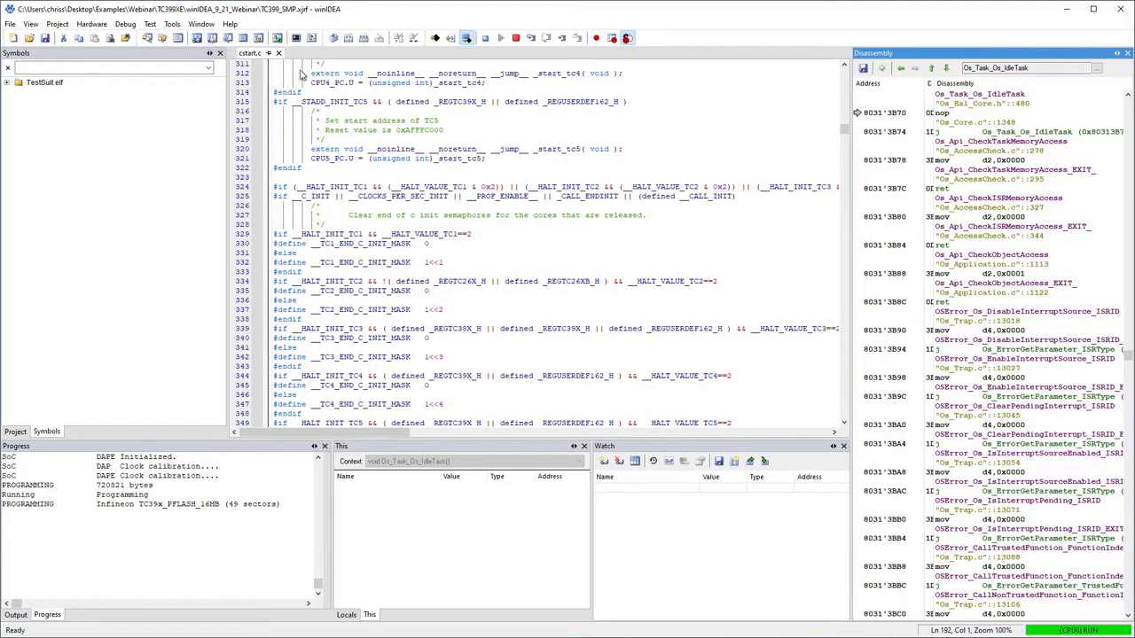
{"action": "left_click", "coordinate": [125, 25]}
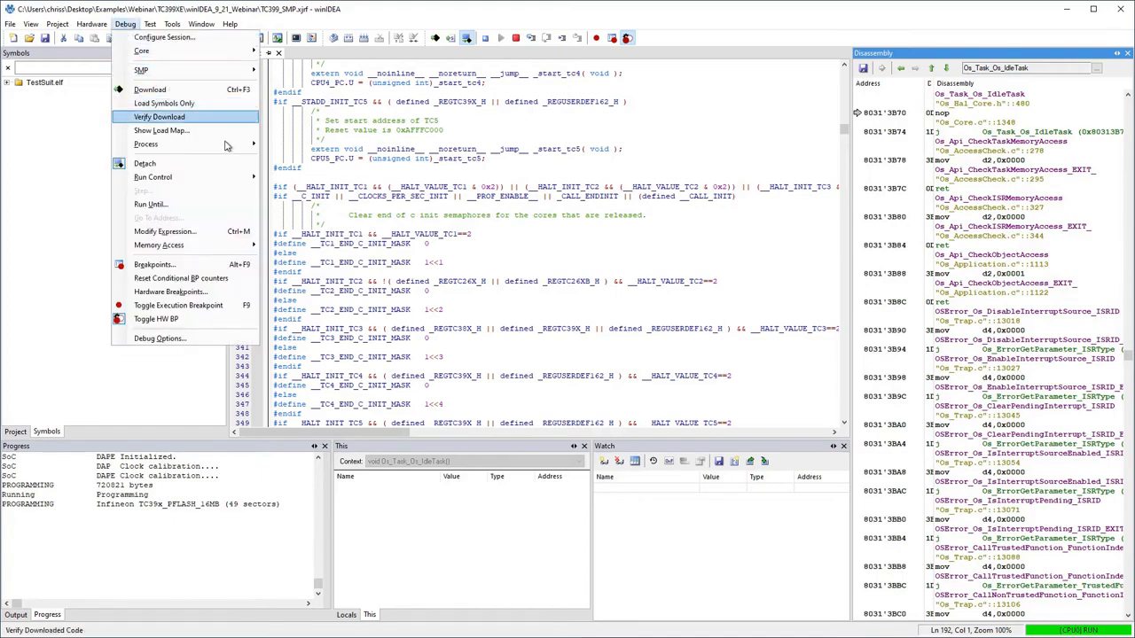
{"action": "mouse_move", "coordinate": [227, 145]}
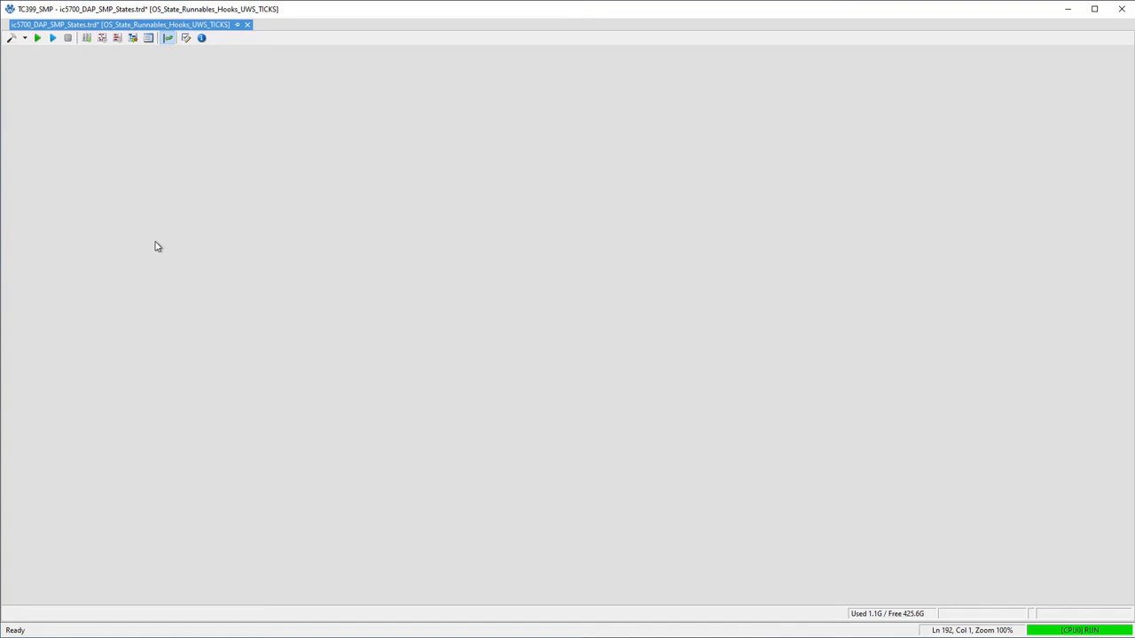
Review the analyzer's trigger and profiler settings for AppAllCores/MS_AppAllCores and start a trace recording session.
{"action": "left_click", "coordinate": [14, 40]}
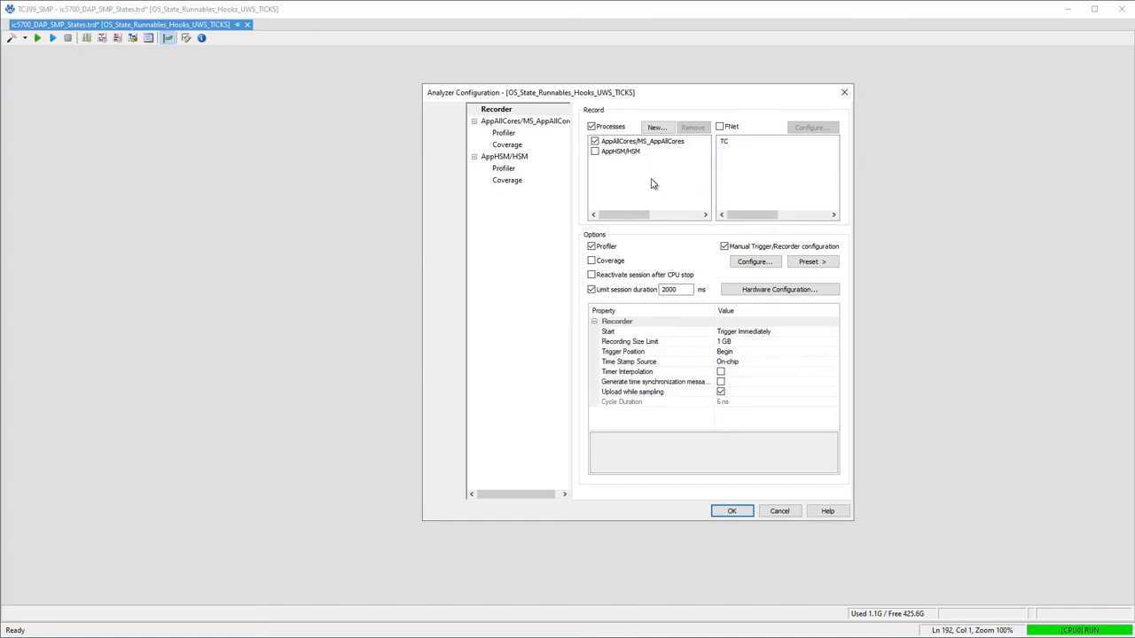
{"action": "left_click", "coordinate": [755, 262]}
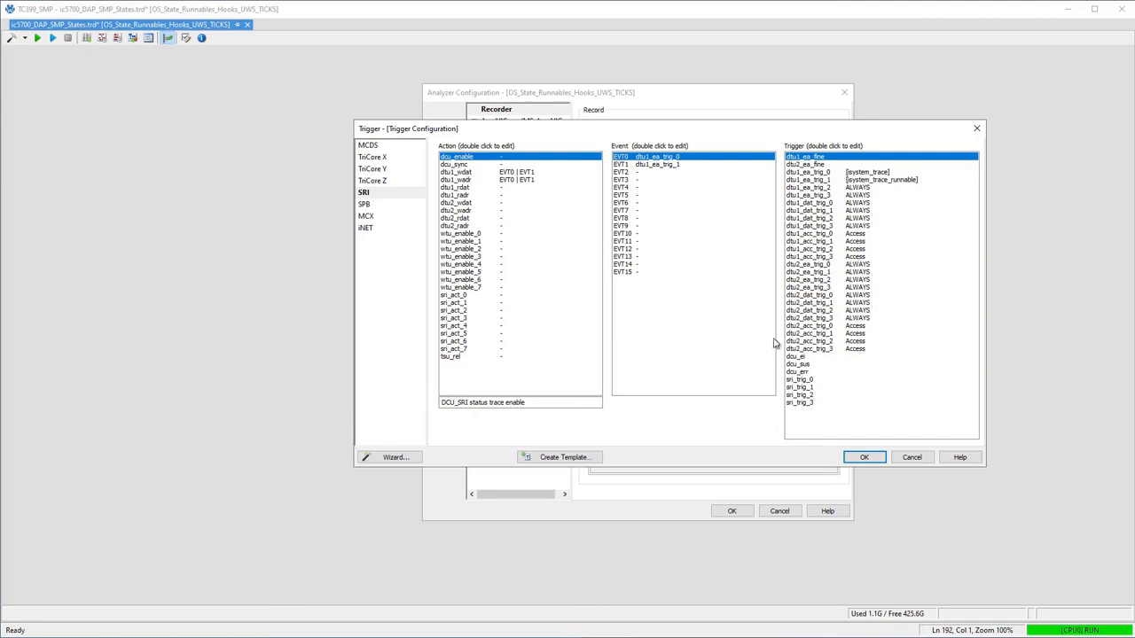
{"action": "left_click", "coordinate": [866, 458]}
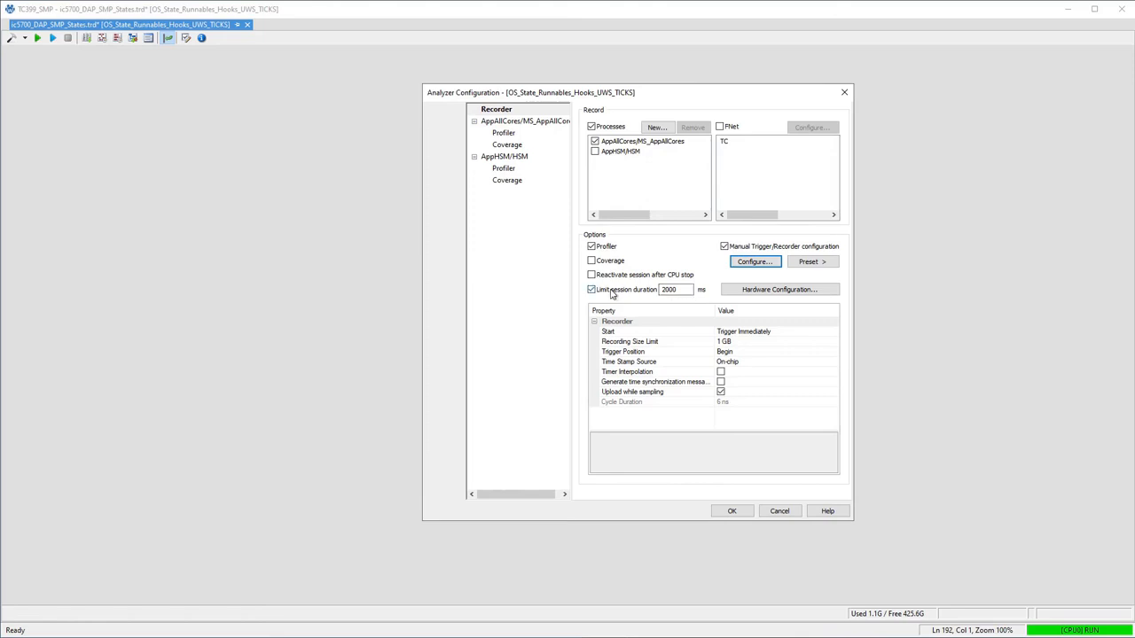
{"action": "left_click", "coordinate": [505, 132]}
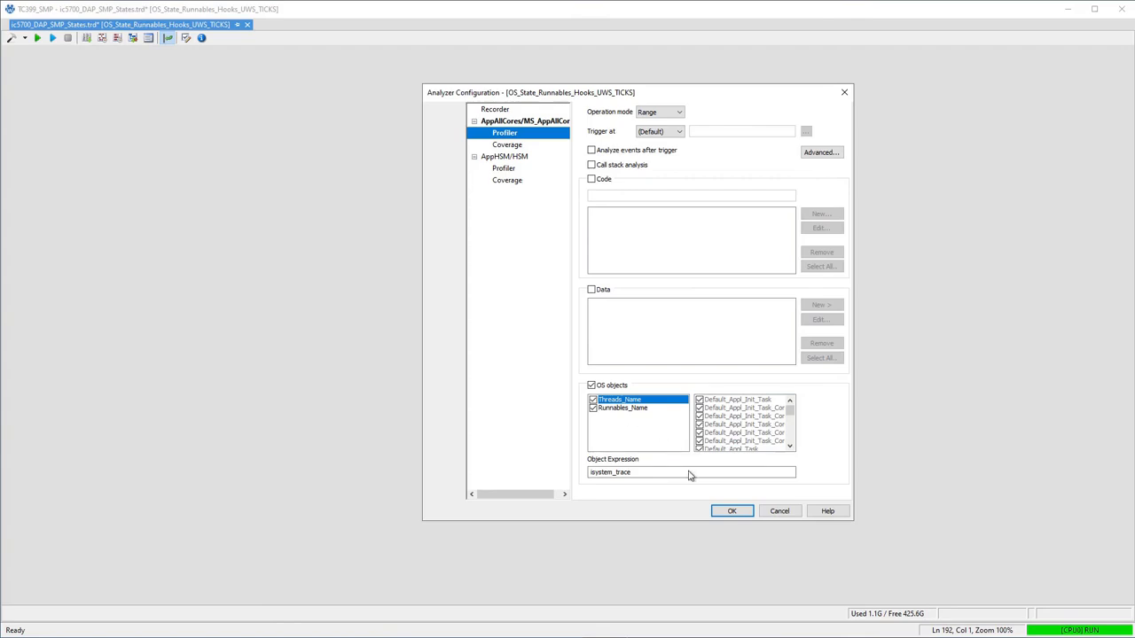
{"action": "left_click", "coordinate": [732, 512]}
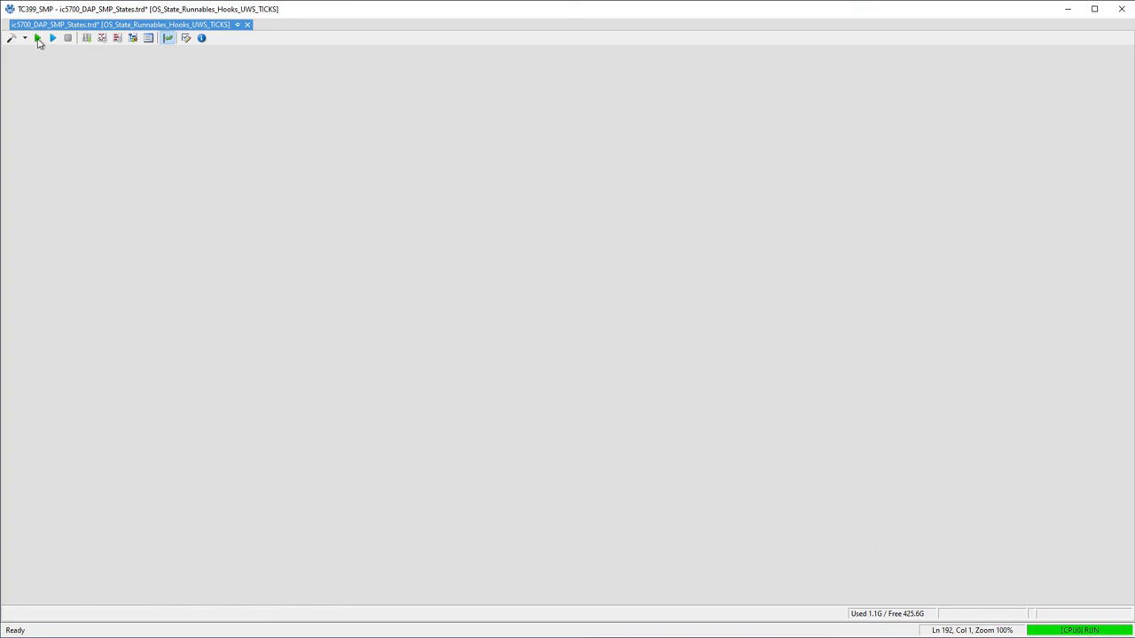
{"action": "left_click", "coordinate": [38, 40]}
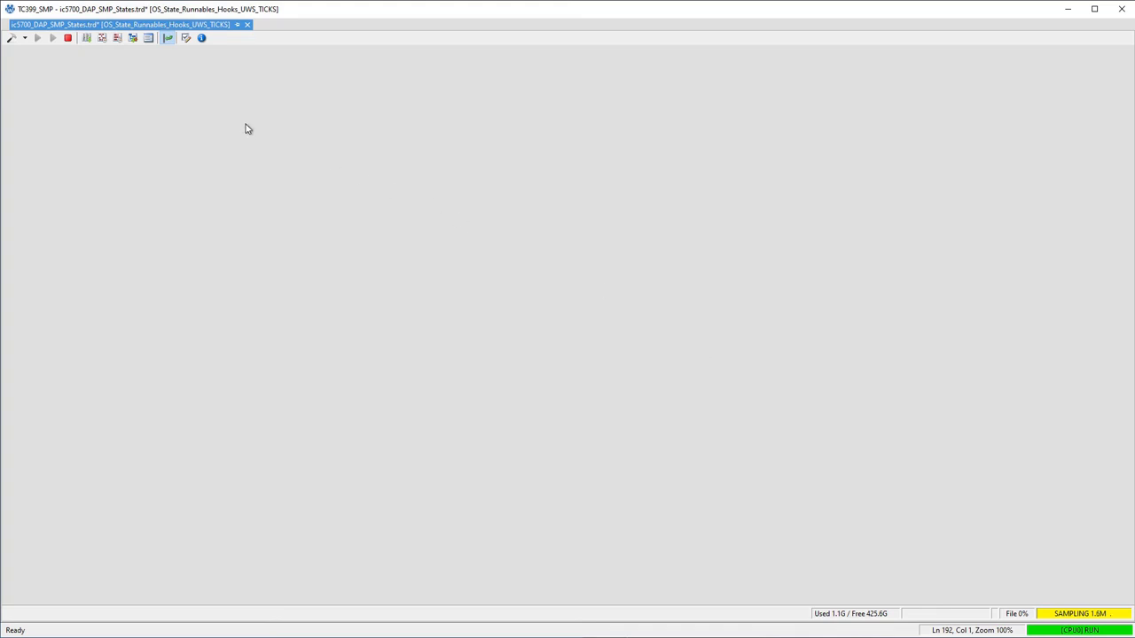
Stop the trace recording and zoom into the profiler timeline around the 870 ms mark.
{"action": "left_click", "coordinate": [101, 38]}
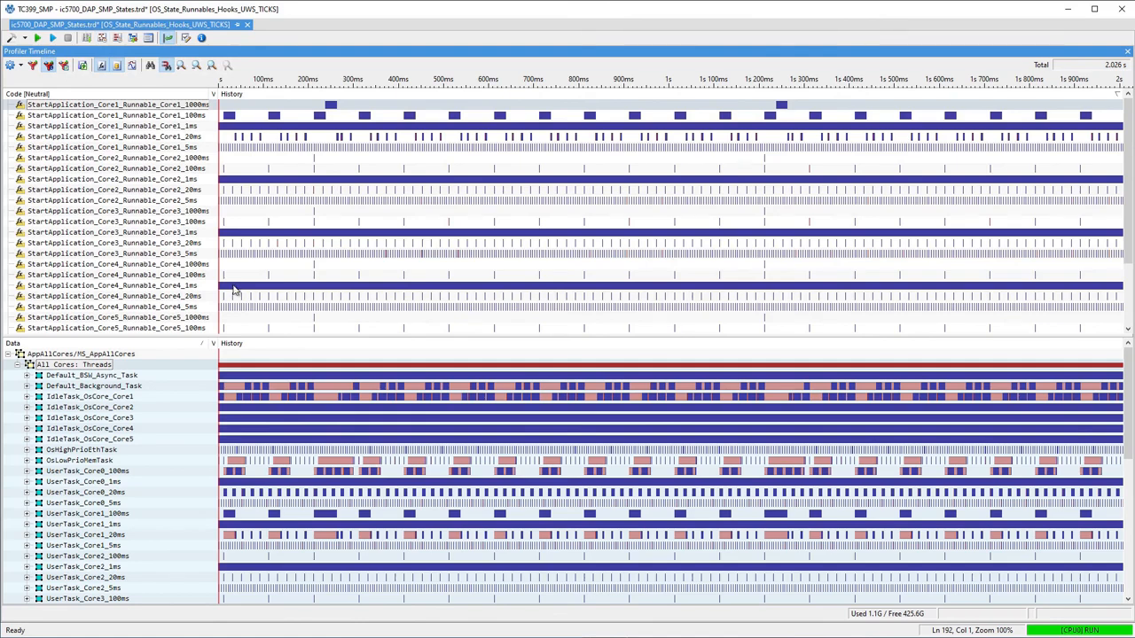
{"action": "left_click", "coordinate": [611, 275]}
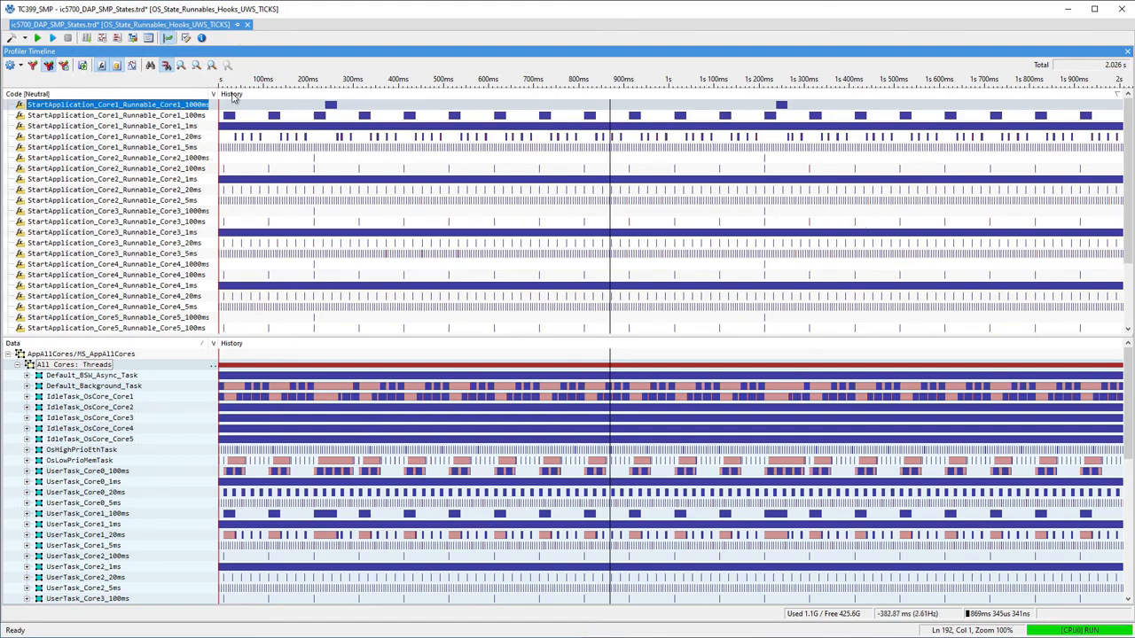
{"action": "left_click", "coordinate": [182, 67]}
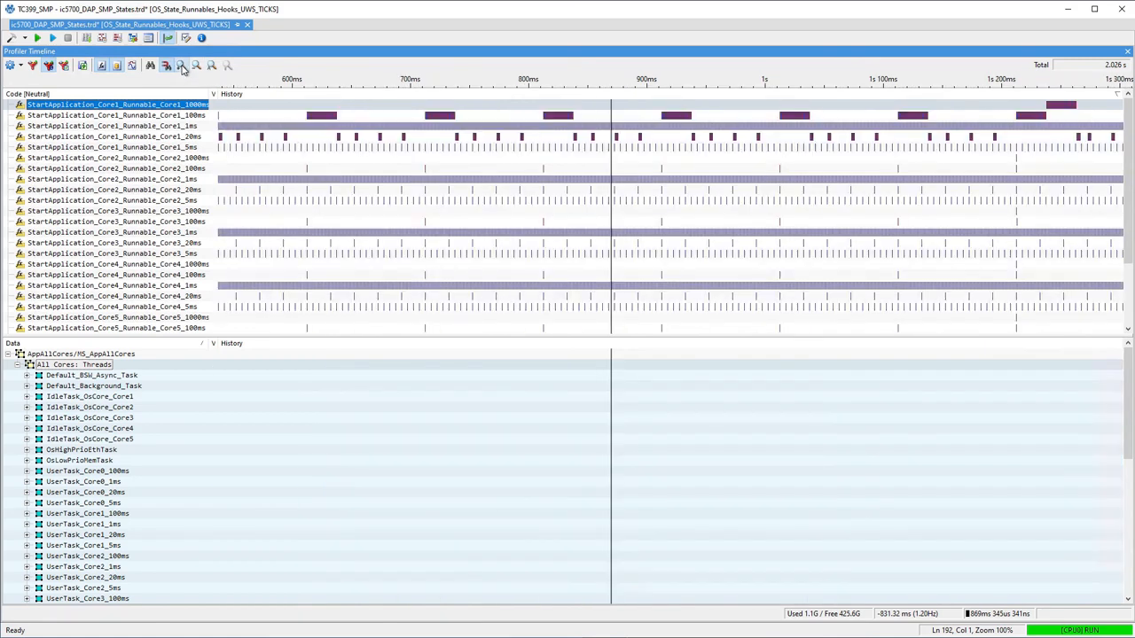
{"action": "left_click", "coordinate": [182, 68]}
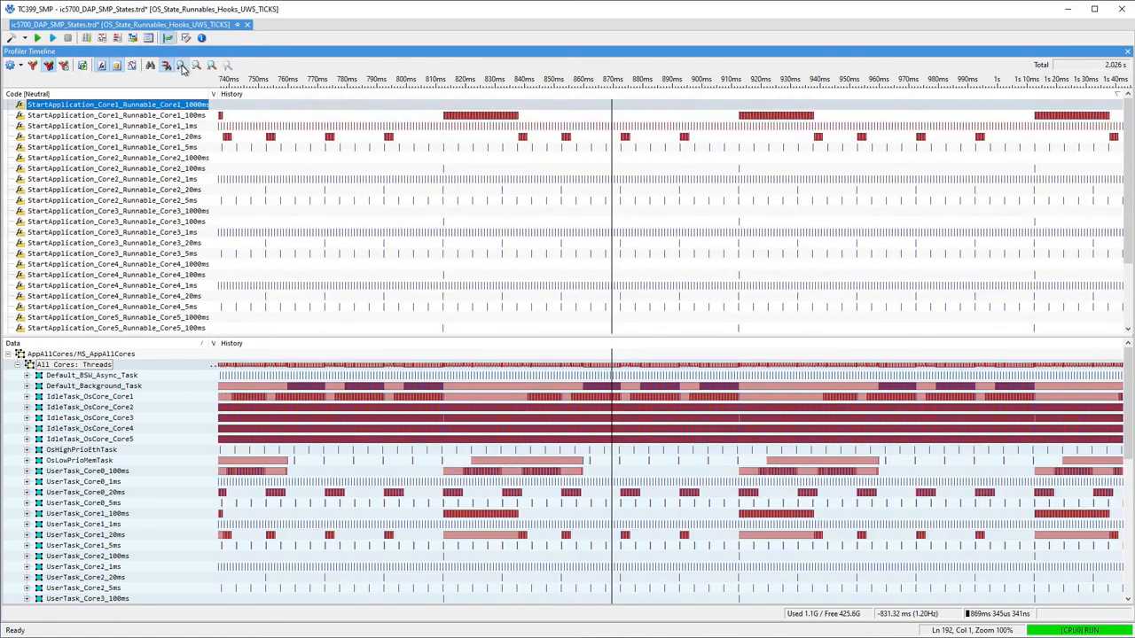
{"action": "left_click", "coordinate": [182, 68]}
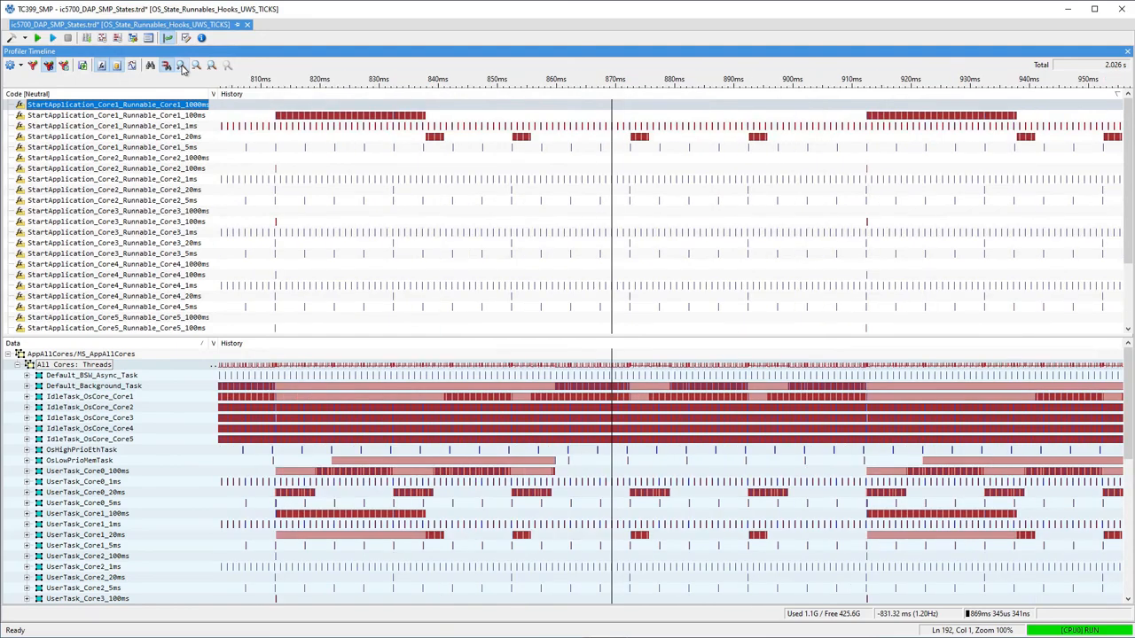
Inspect the timing properties of the StartApplication_Core4_Runnable_Core4_1000ms runnable and close the dialog.
{"action": "right_click", "coordinate": [123, 264]}
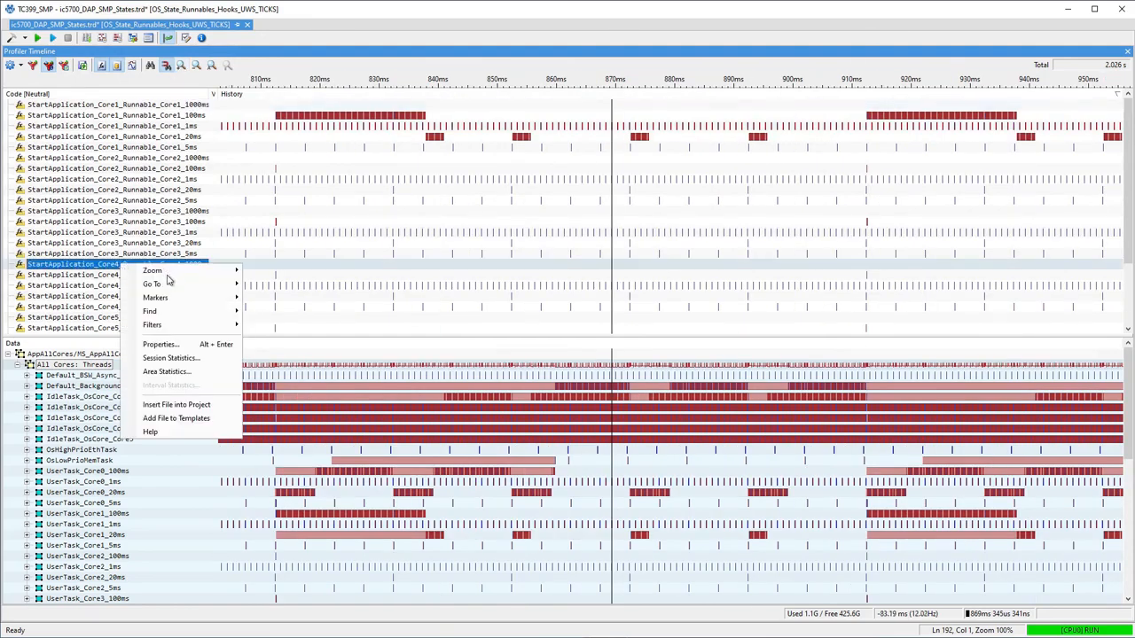
{"action": "left_click", "coordinate": [164, 345]}
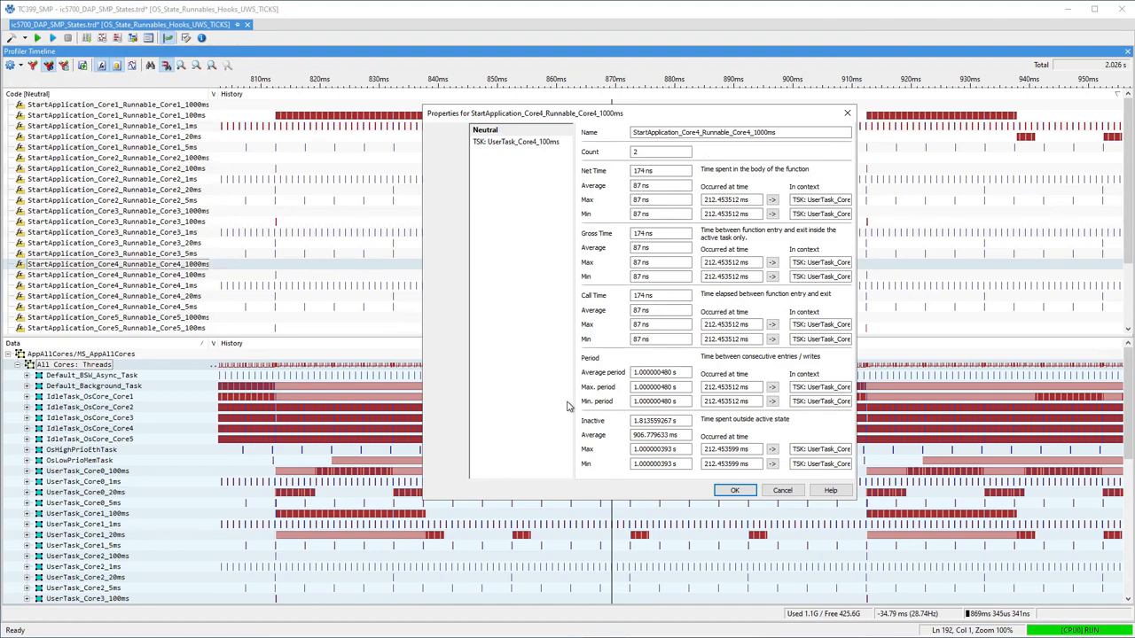
{"action": "left_click", "coordinate": [782, 490]}
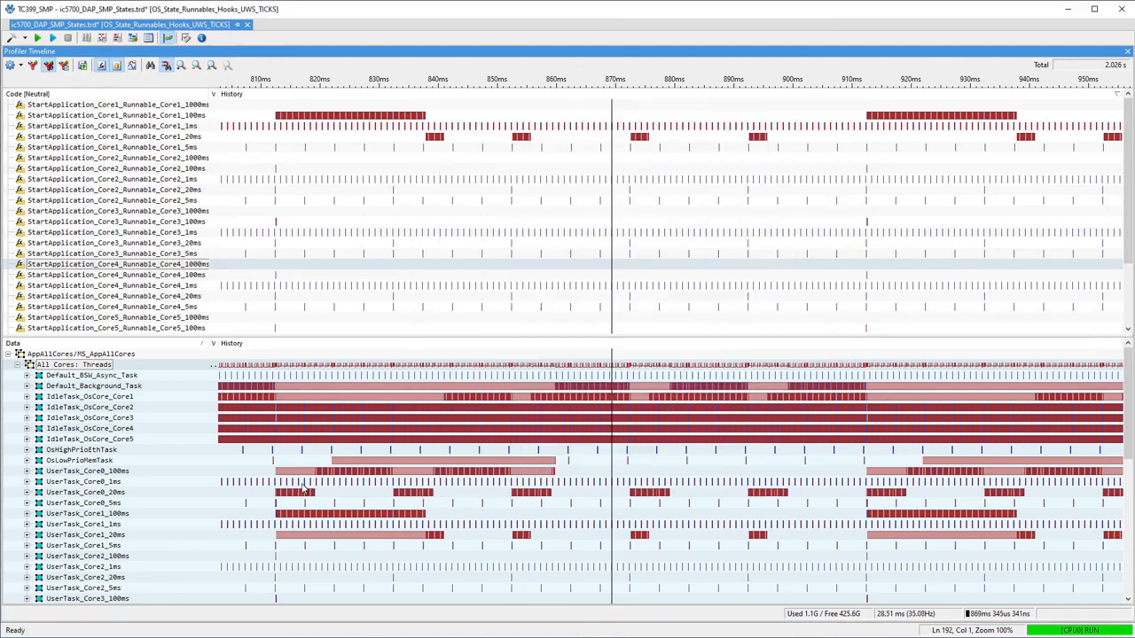
Inspect the timing properties of the OsLowPrioMemTask thread and close the dialog.
{"action": "right_click", "coordinate": [84, 462]}
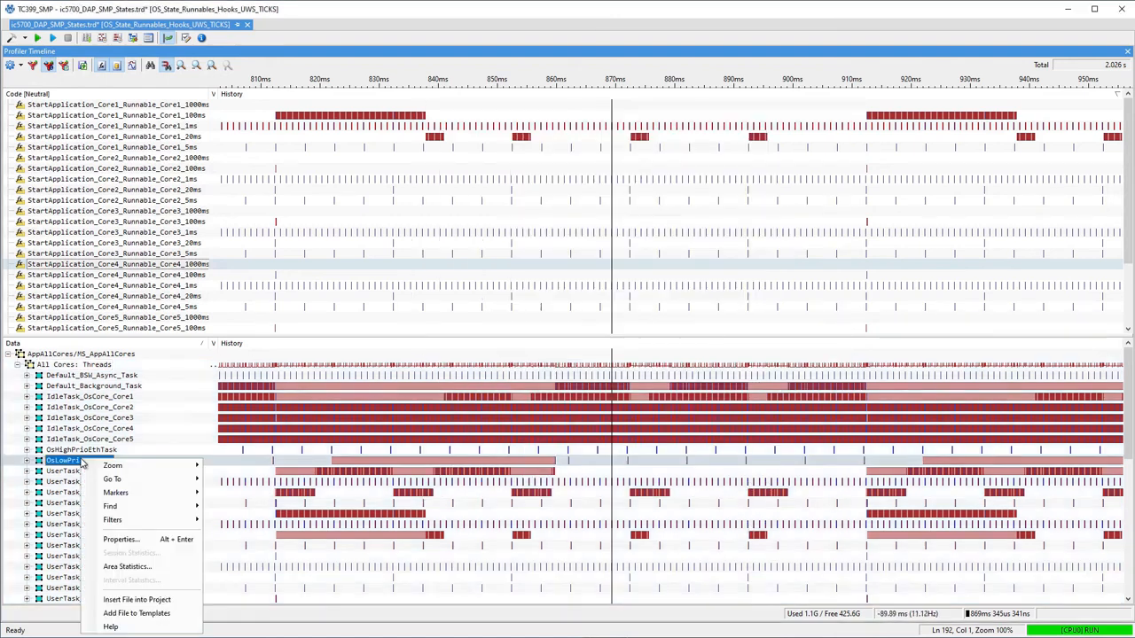
{"action": "left_click", "coordinate": [122, 540]}
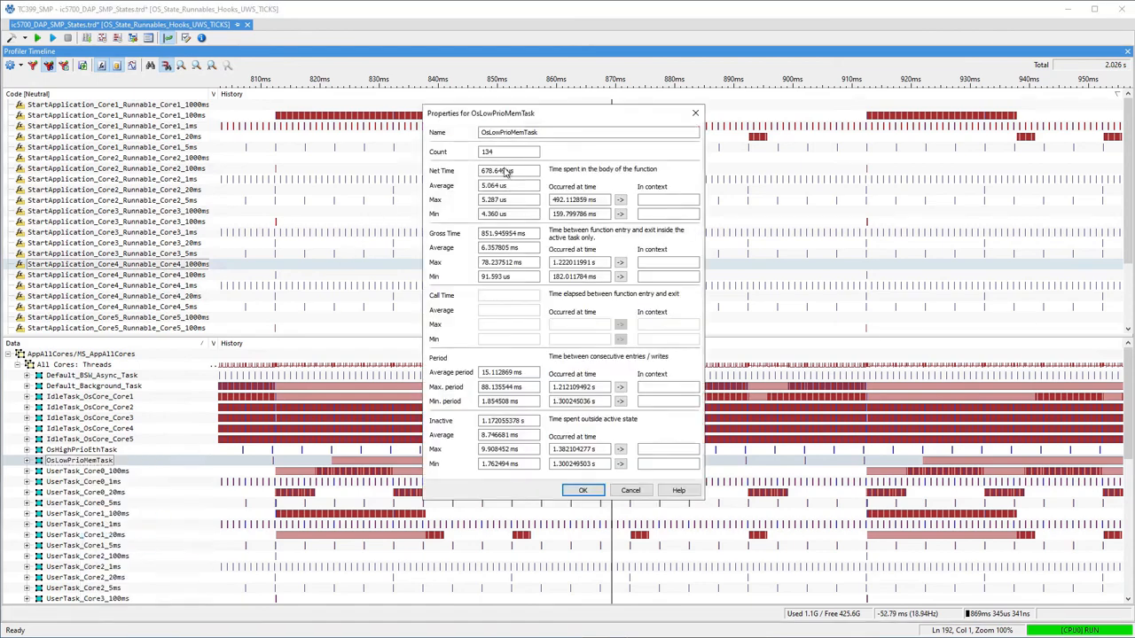
{"action": "left_click", "coordinate": [633, 492]}
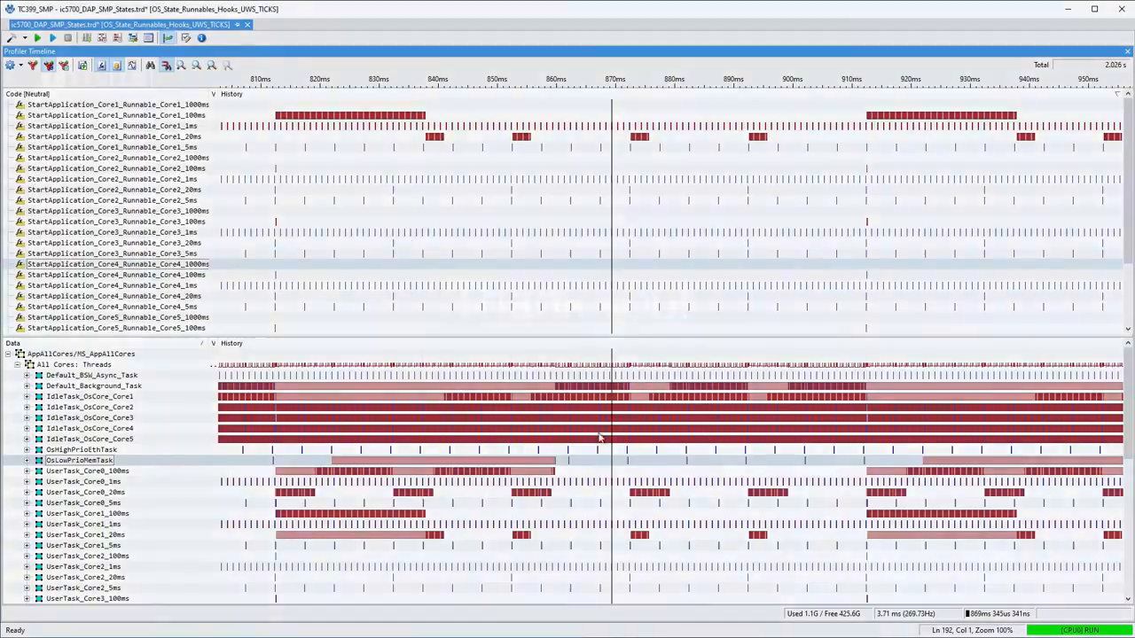